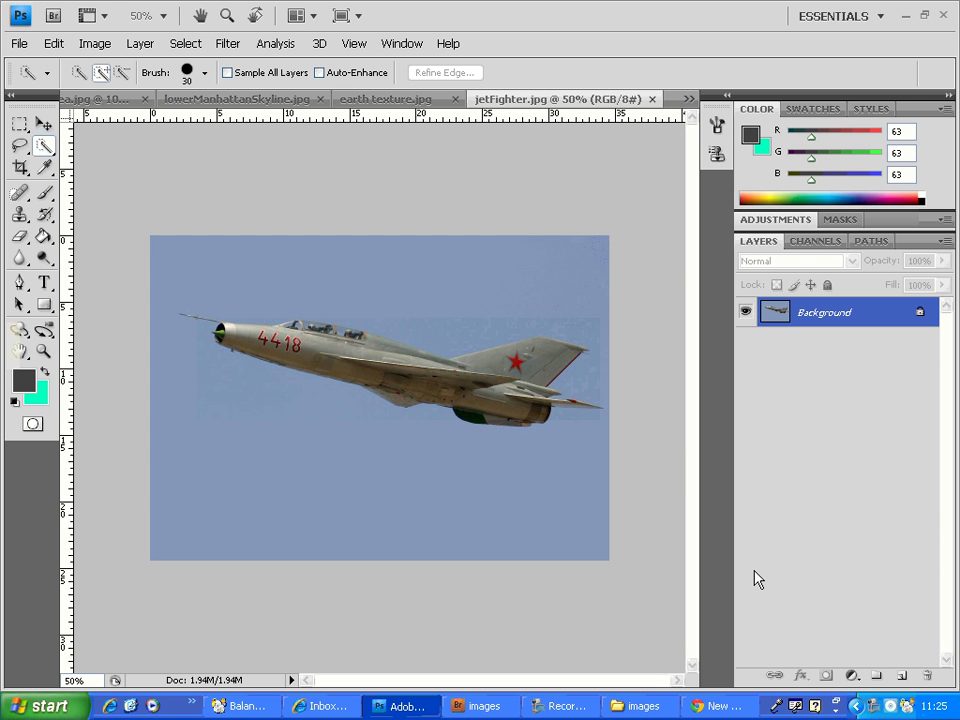
Step: Open the Quick Selection tool flyout to reveal the Magic Wand alternative
click(44, 146)
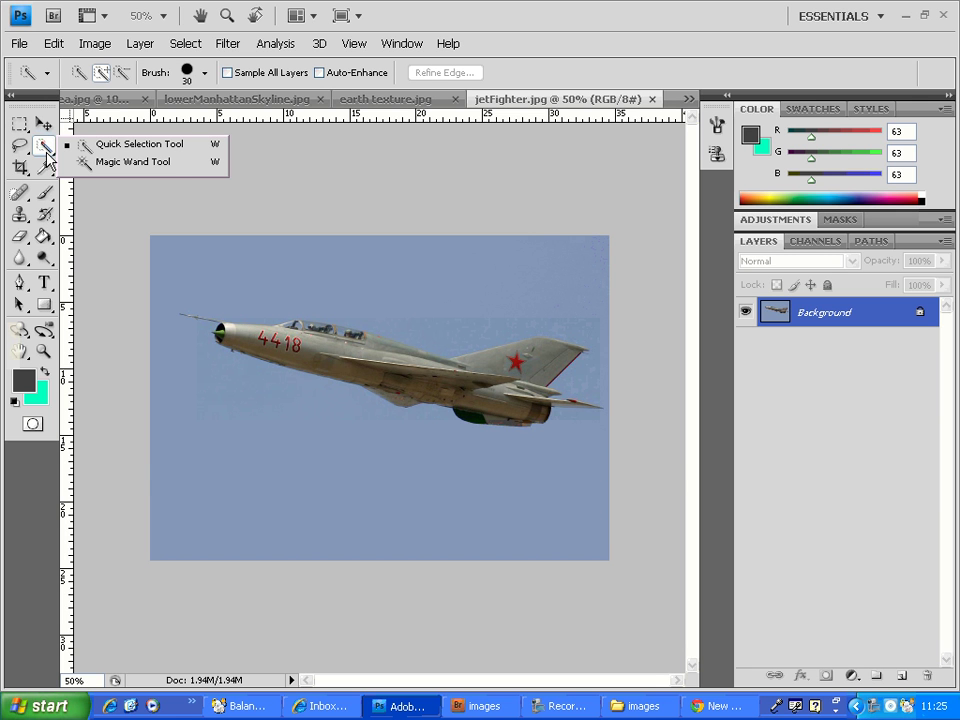
Step: Pick the Magic Wand tool, with Tolerance 32, Anti-alias and Contiguous on
click(140, 163)
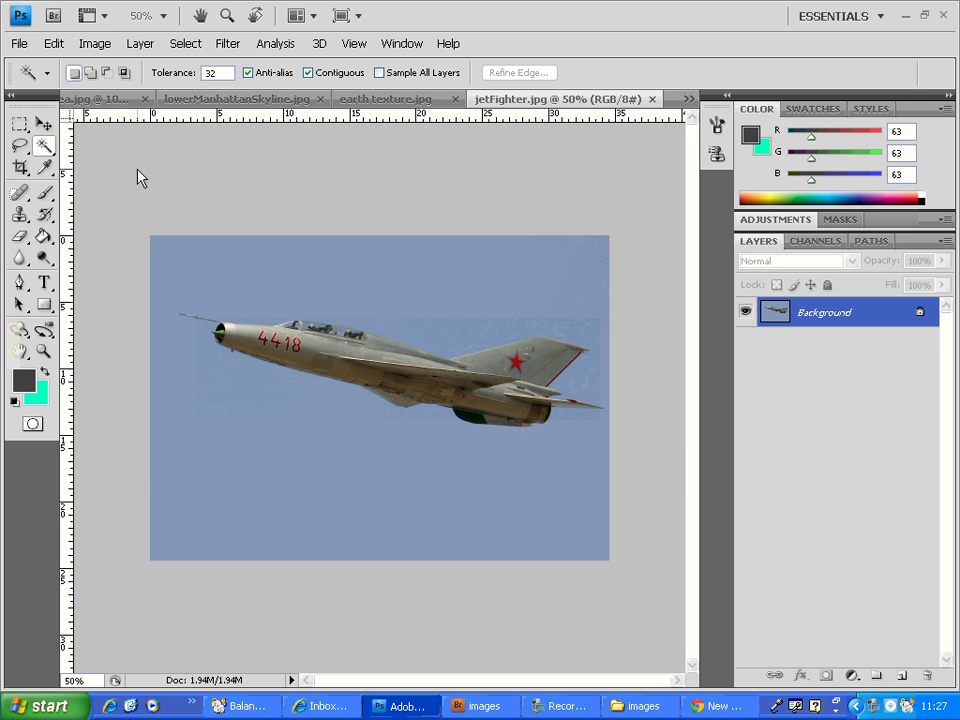
key(ctrl+shift+d)
mouse_move(220, 357)
mouse_down()
mouse_move(360, 398)
mouse_move(382, 429)
mouse_move(434, 413)
mouse_move(469, 437)
mouse_move(545, 437)
mouse_move(570, 412)
mouse_move(613, 411)
mouse_move(556, 402)
mouse_move(574, 393)
mouse_move(568, 374)
mouse_move(590, 348)
mouse_move(538, 328)
mouse_move(446, 358)
mouse_move(344, 323)
mouse_move(282, 326)
mouse_move(263, 339)
mouse_move(240, 325)
mouse_move(166, 315)
mouse_move(214, 362)
mouse_up()
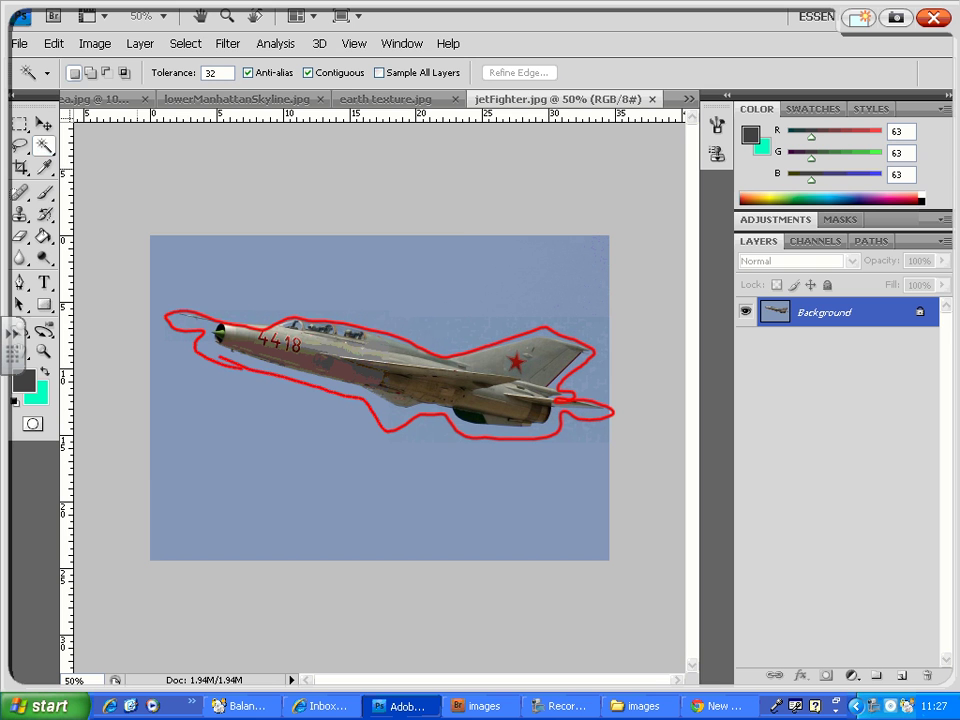
mouse_move(474, 206)
mouse_down()
mouse_move(447, 302)
mouse_move(476, 274)
mouse_up()
drag(650, 270, 560, 290)
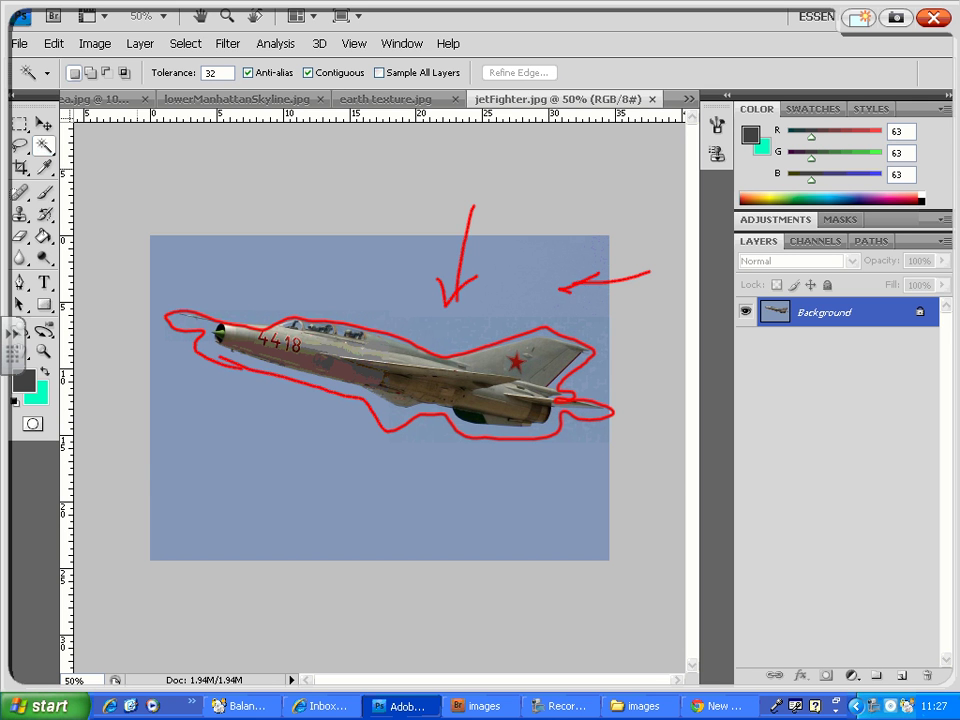
drag(540, 480, 534, 615)
drag(517, 523, 566, 505)
drag(87, 455, 195, 436)
drag(172, 421, 166, 516)
mouse_move(204, 195)
mouse_down()
mouse_move(191, 268)
mouse_move(240, 240)
mouse_up()
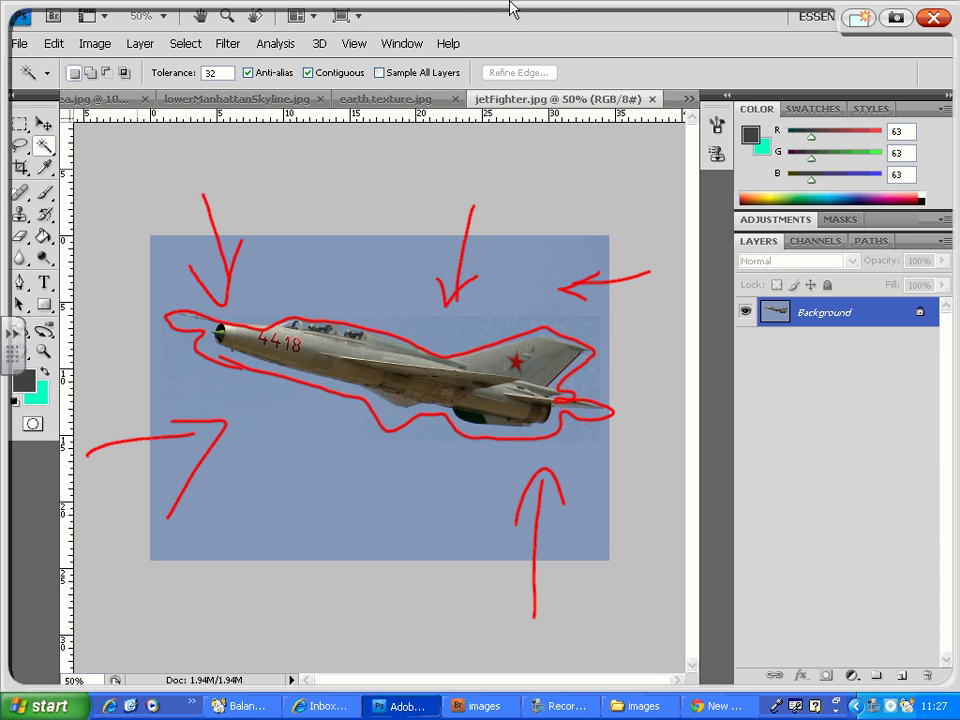
key(Escape)
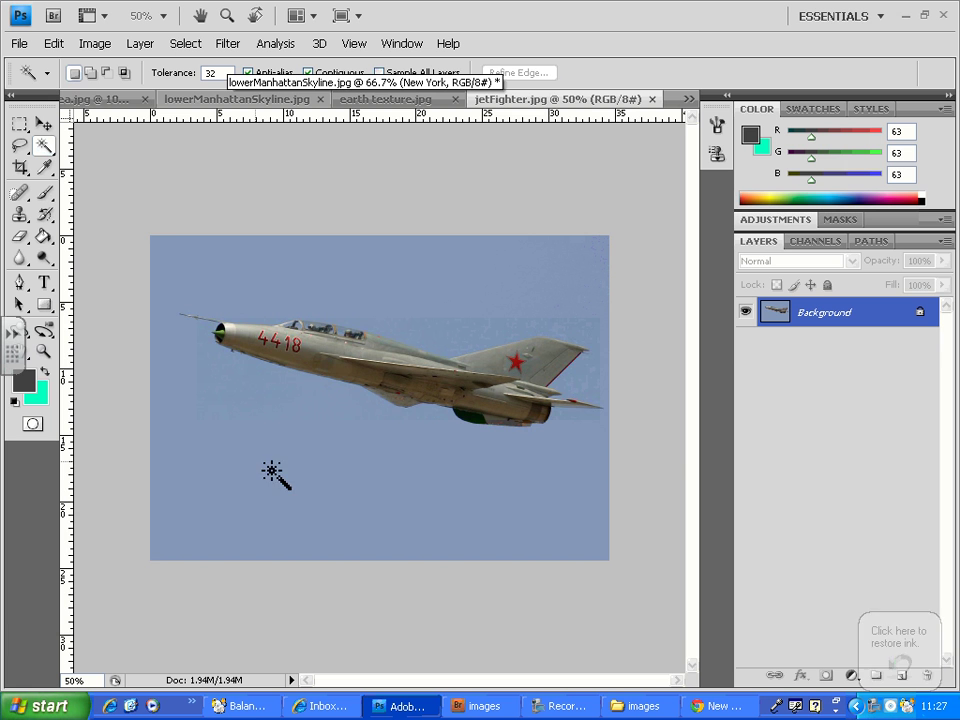
Step: Select the sky with one Magic Wand click and mark it with red arrows
click(336, 474)
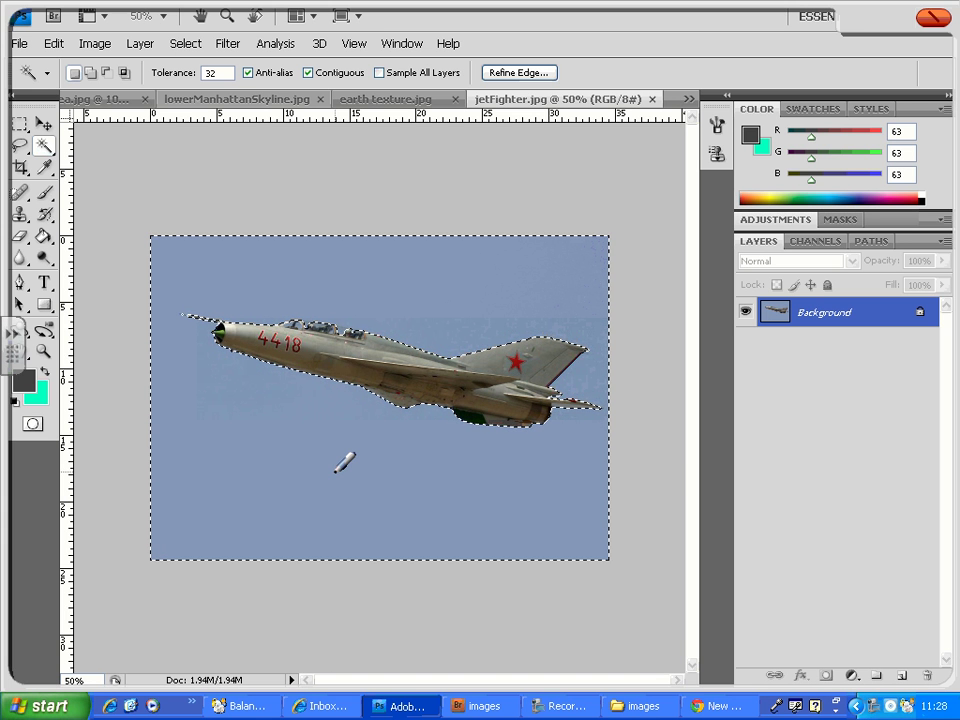
mouse_move(450, 243)
mouse_down()
mouse_move(450, 283)
mouse_move(458, 266)
mouse_up()
mouse_move(443, 356)
mouse_down()
mouse_move(448, 300)
mouse_move(458, 318)
mouse_up()
drag(602, 287, 518, 304)
drag(538, 291, 544, 312)
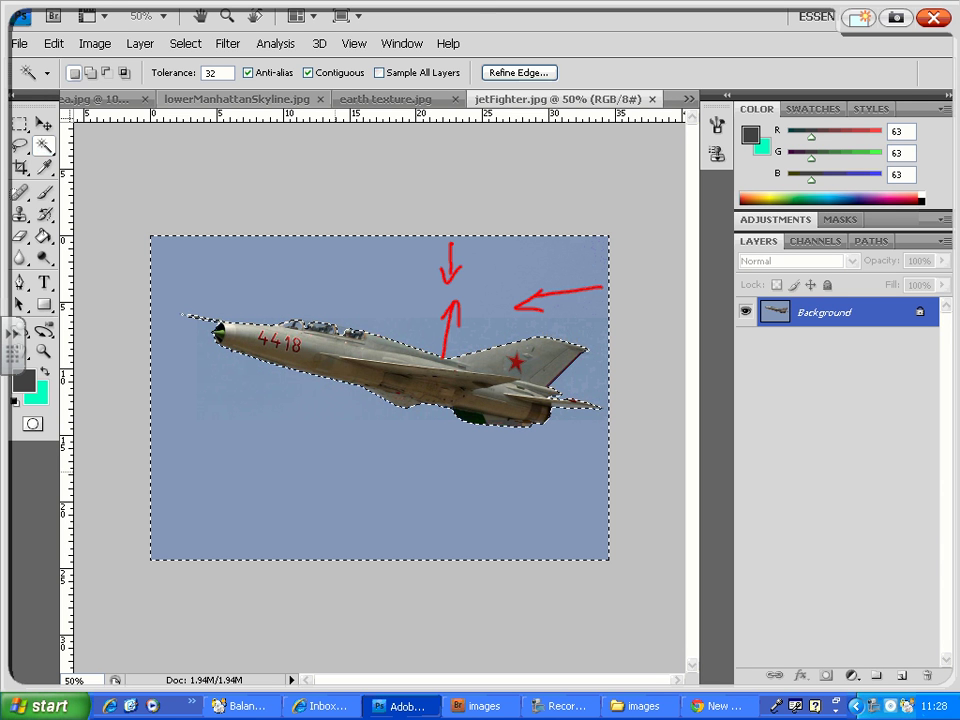
Step: Trace red ink around the sky's edges and tail fin, then clear the annotations
mouse_move(553, 228)
mouse_down()
mouse_move(630, 224)
mouse_move(624, 328)
mouse_move(634, 458)
mouse_up()
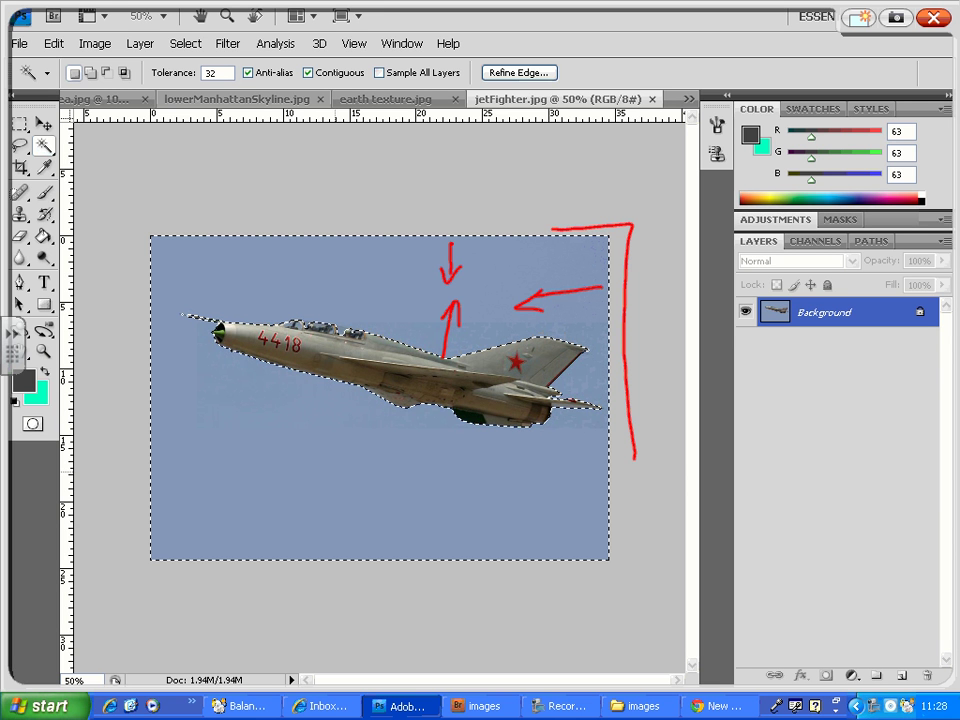
mouse_move(473, 349)
mouse_down()
mouse_move(540, 329)
mouse_move(575, 389)
mouse_up()
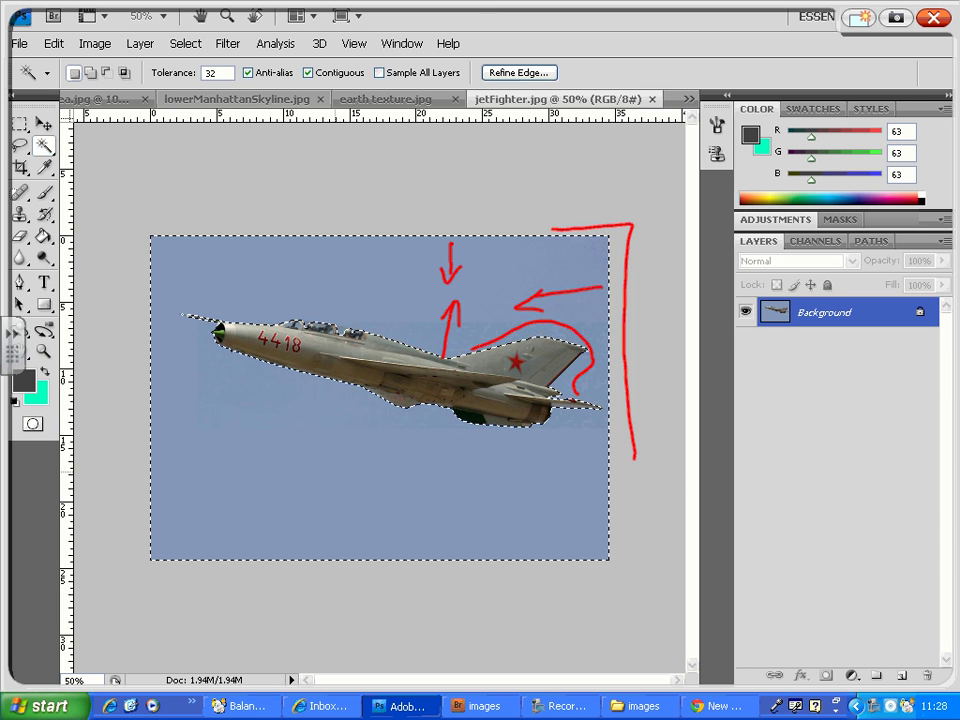
mouse_move(551, 237)
mouse_down()
mouse_move(632, 226)
mouse_move(648, 306)
mouse_up()
mouse_move(538, 250)
mouse_down()
mouse_move(520, 302)
mouse_move(548, 285)
mouse_move(513, 300)
mouse_move(377, 268)
mouse_move(221, 257)
mouse_move(157, 308)
mouse_move(263, 477)
mouse_move(430, 503)
mouse_move(560, 508)
mouse_up()
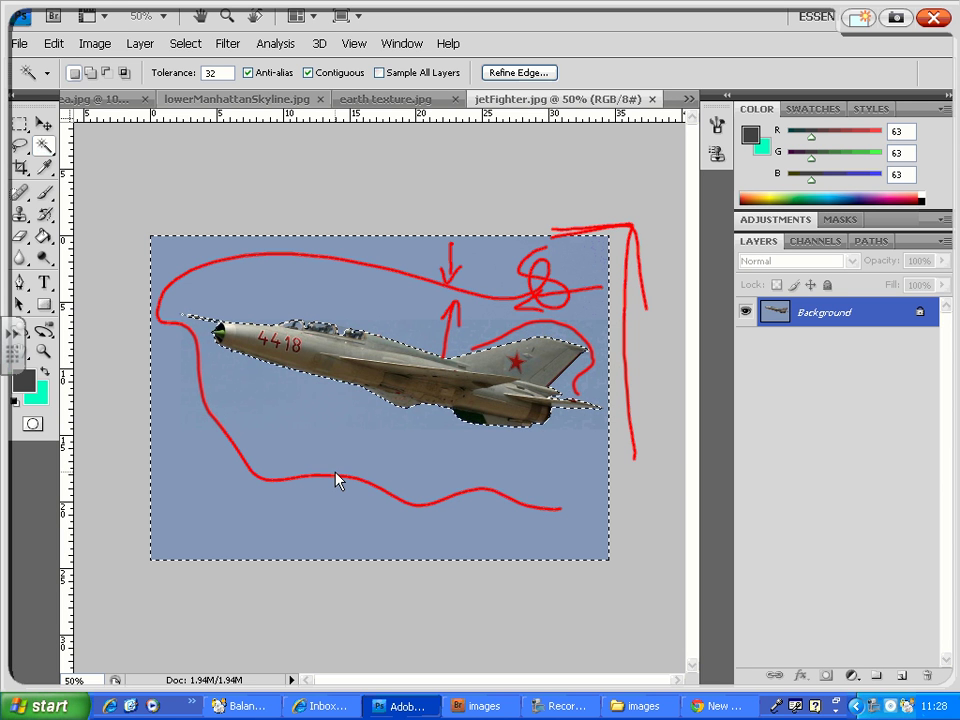
click(934, 17)
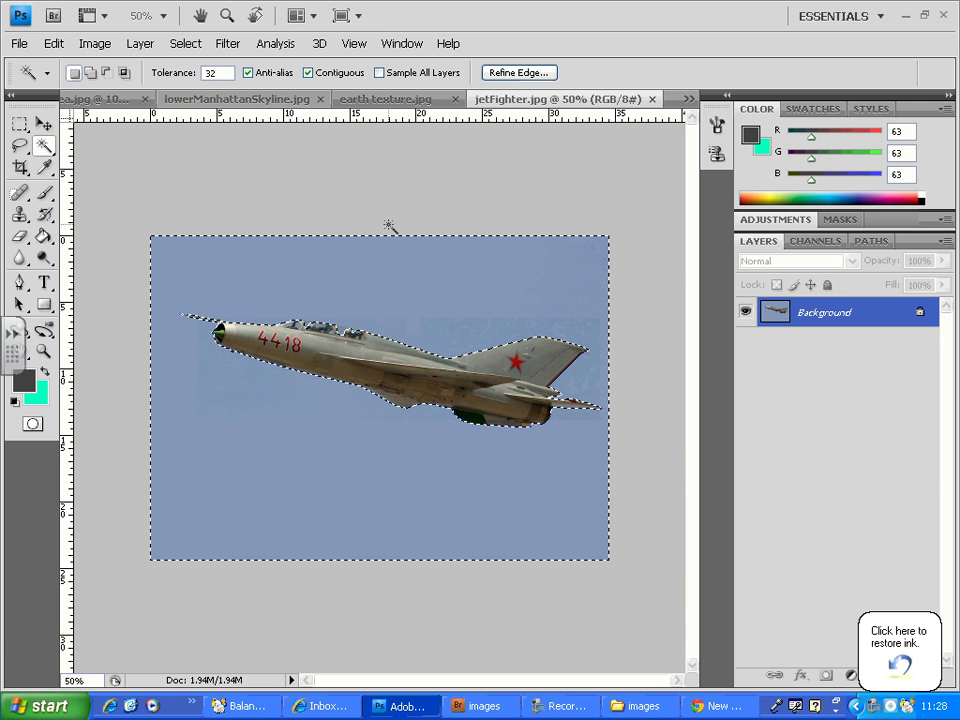
Step: Apply Select > Inverse so the jet is selected instead of the sky
click(187, 45)
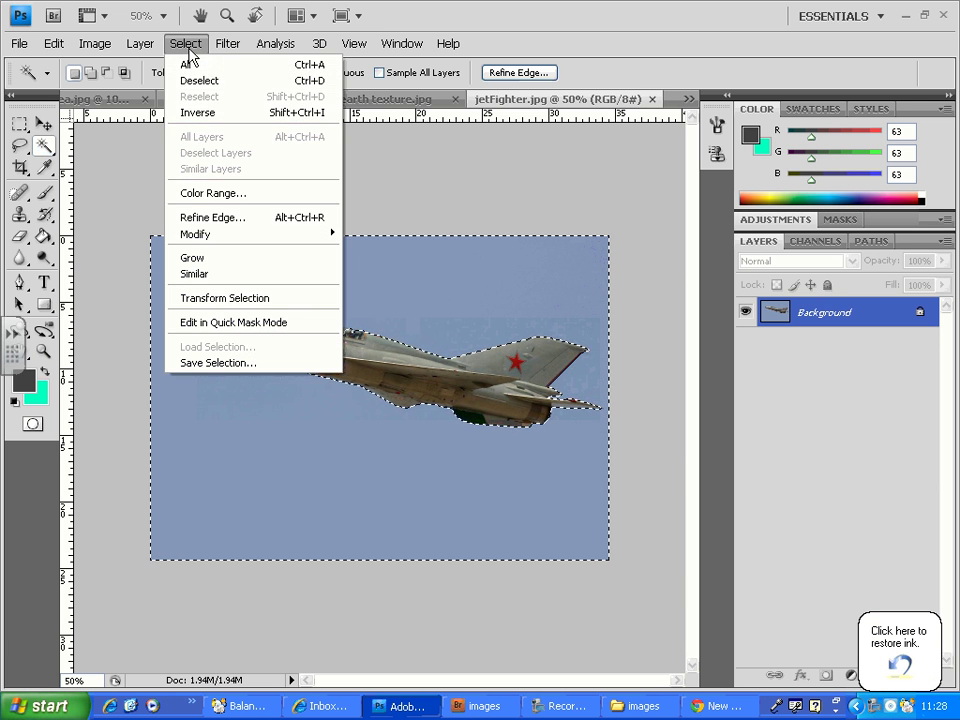
click(235, 121)
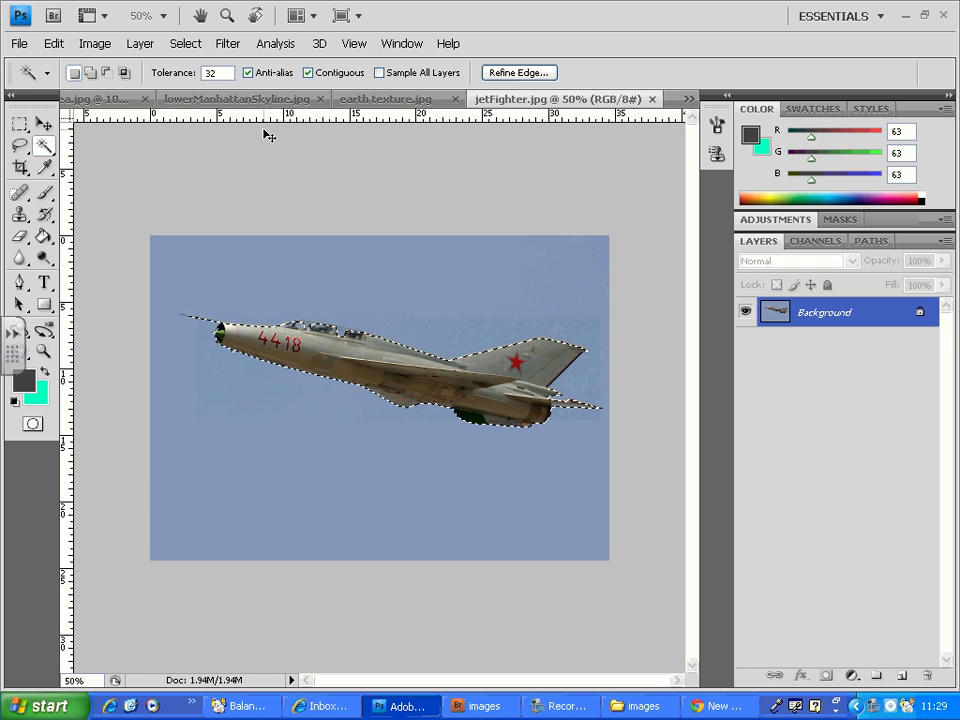
Step: Copy the jet to a new layer, preview it with the Background hidden, then undo
key(ctrl+j)
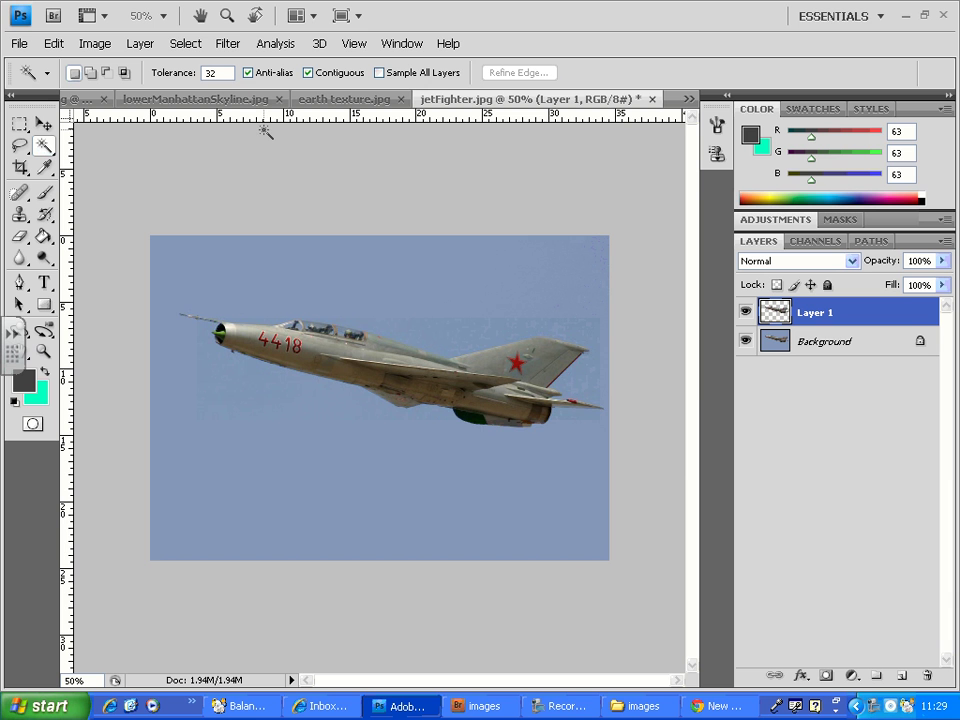
click(745, 342)
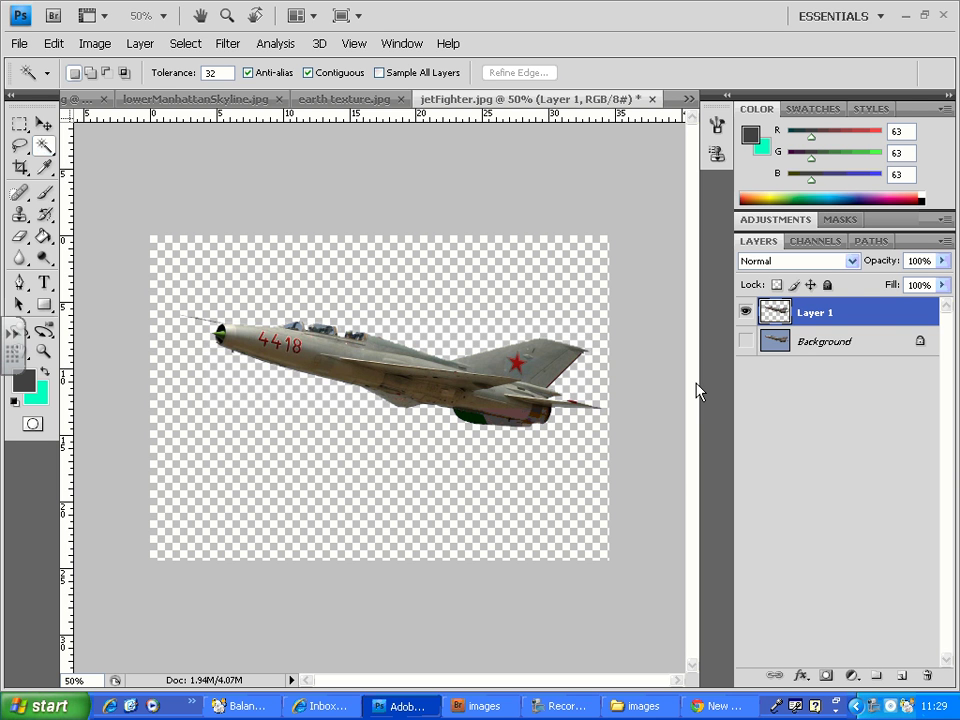
key(ctrl+e)
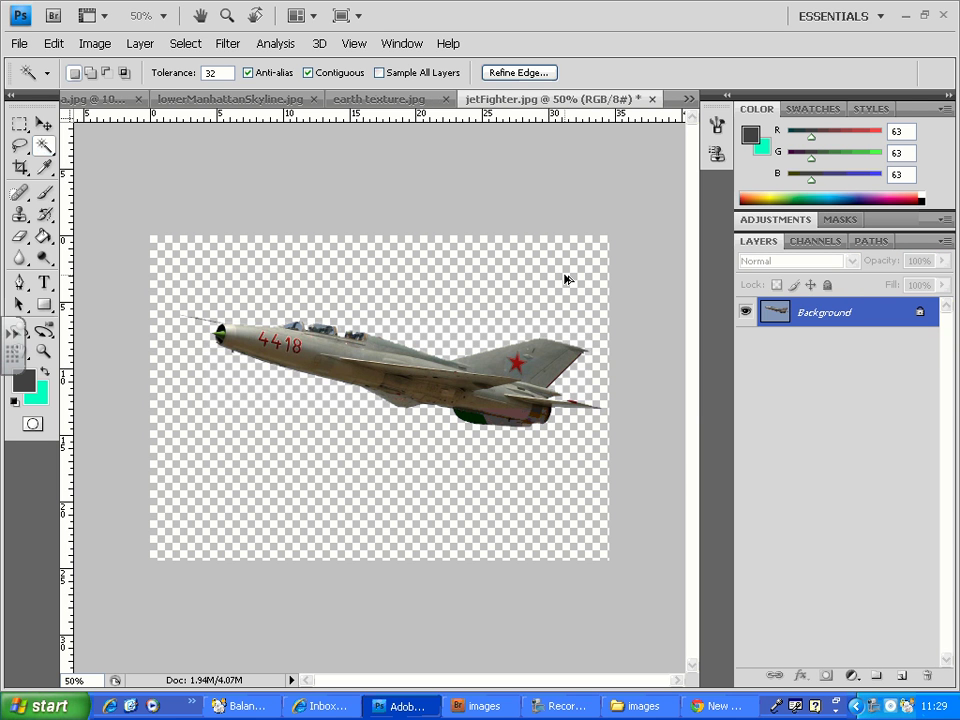
Step: Restore the jet selection and zoom to 200% on the cockpit and 4418 markings
key(ctrl+alt+z)
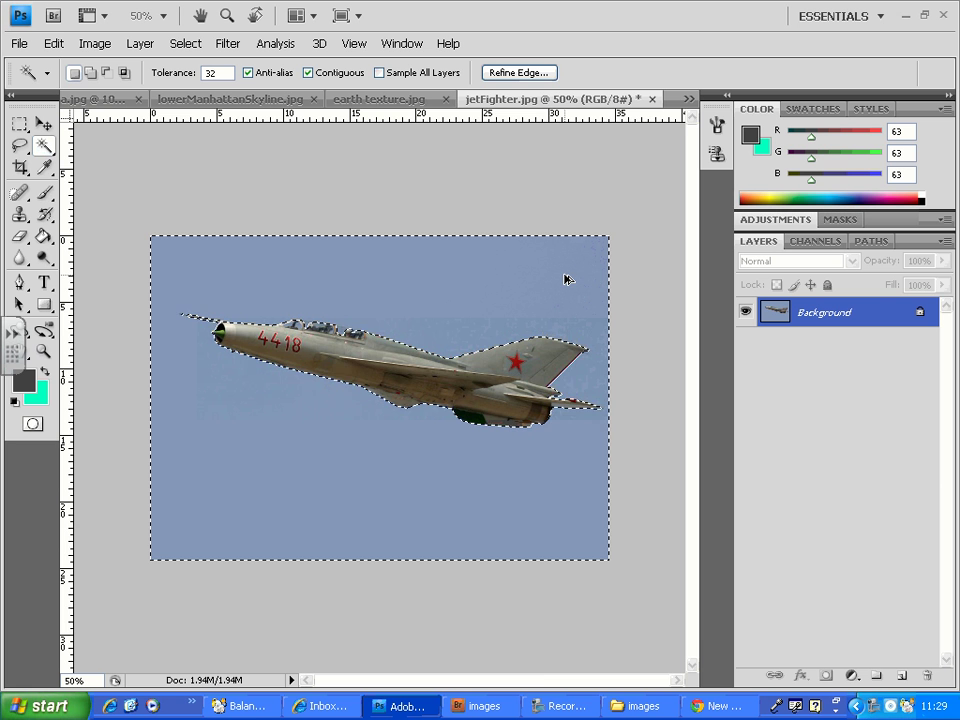
key(ctrl+1)
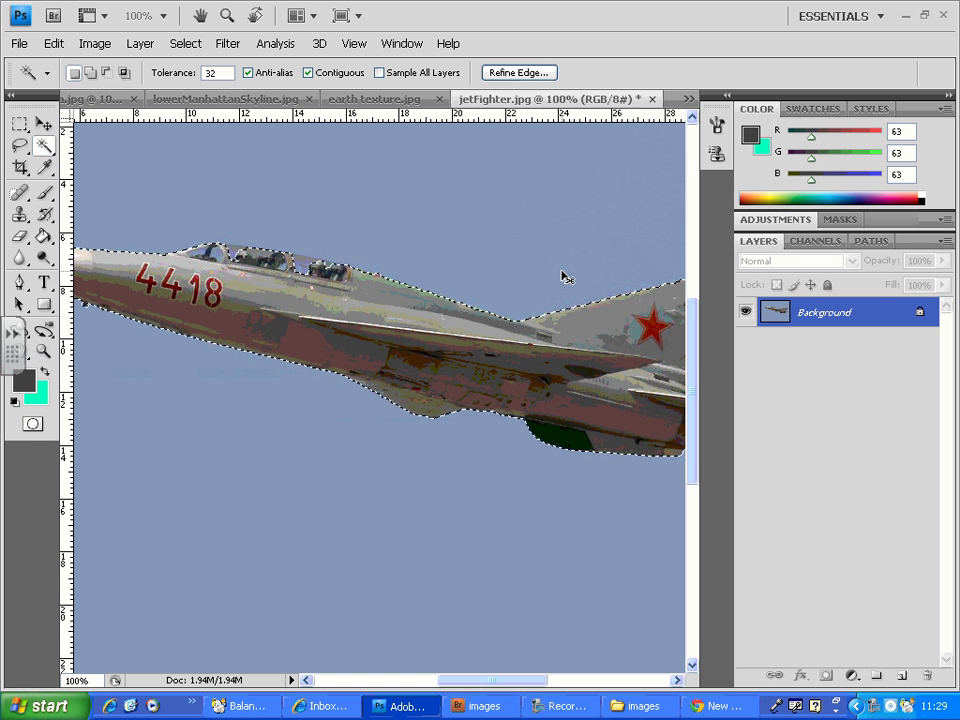
key(ctrl+plus)
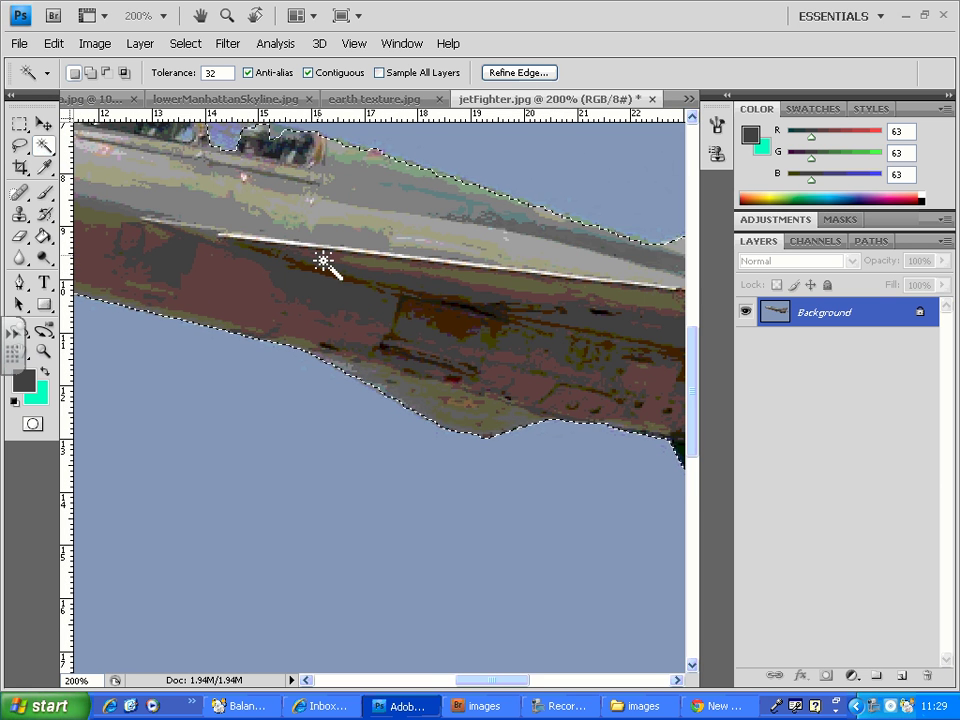
drag(304, 216, 543, 456)
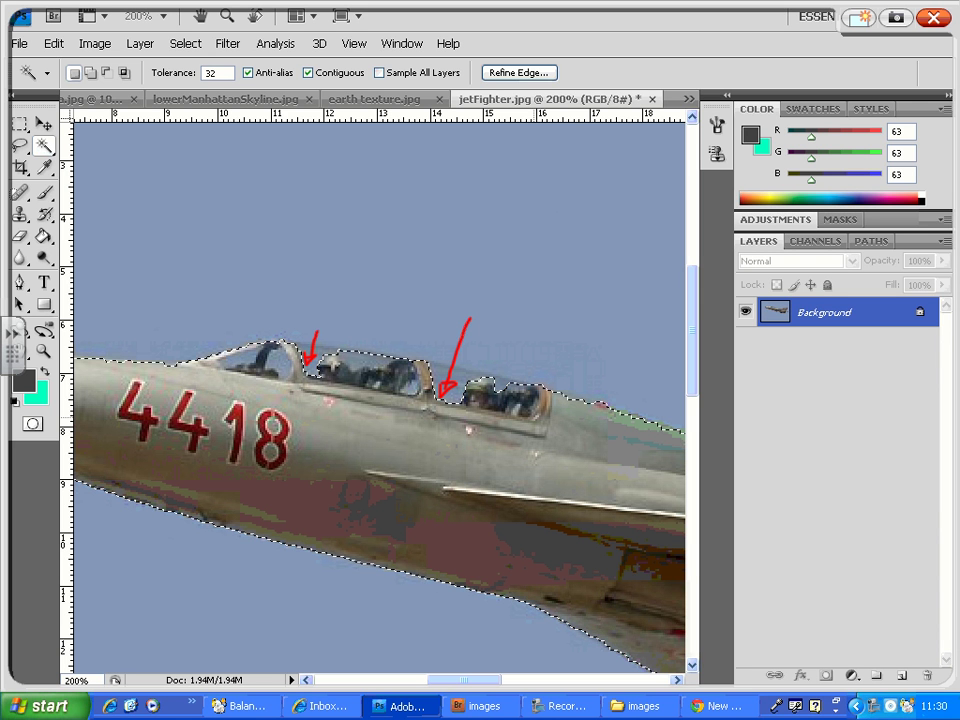
mouse_move(240, 46)
mouse_down()
mouse_move(183, 80)
mouse_move(238, 88)
mouse_move(228, 52)
mouse_up()
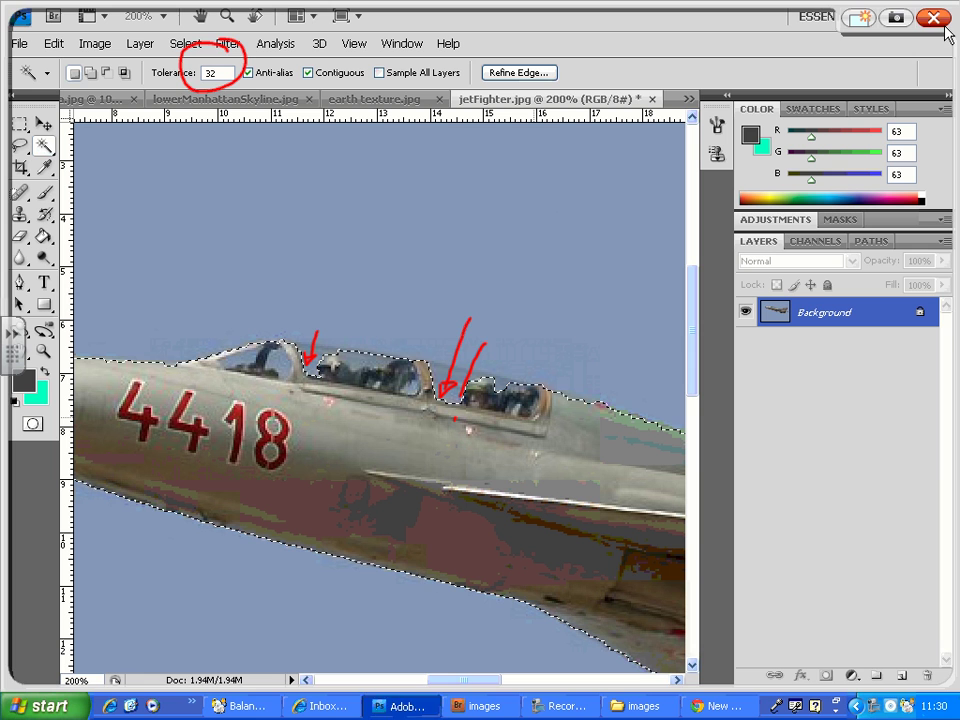
click(428, 300)
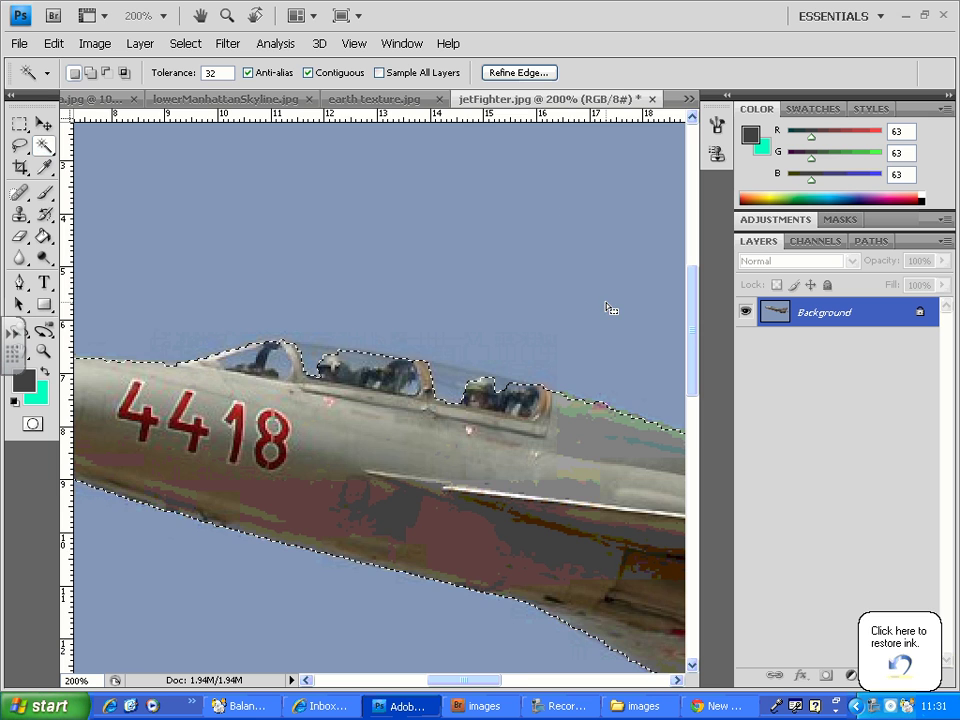
Step: Deselect the current selection and zoom out to see the whole jet image
key(ctrl+minus)
key(ctrl+minus)
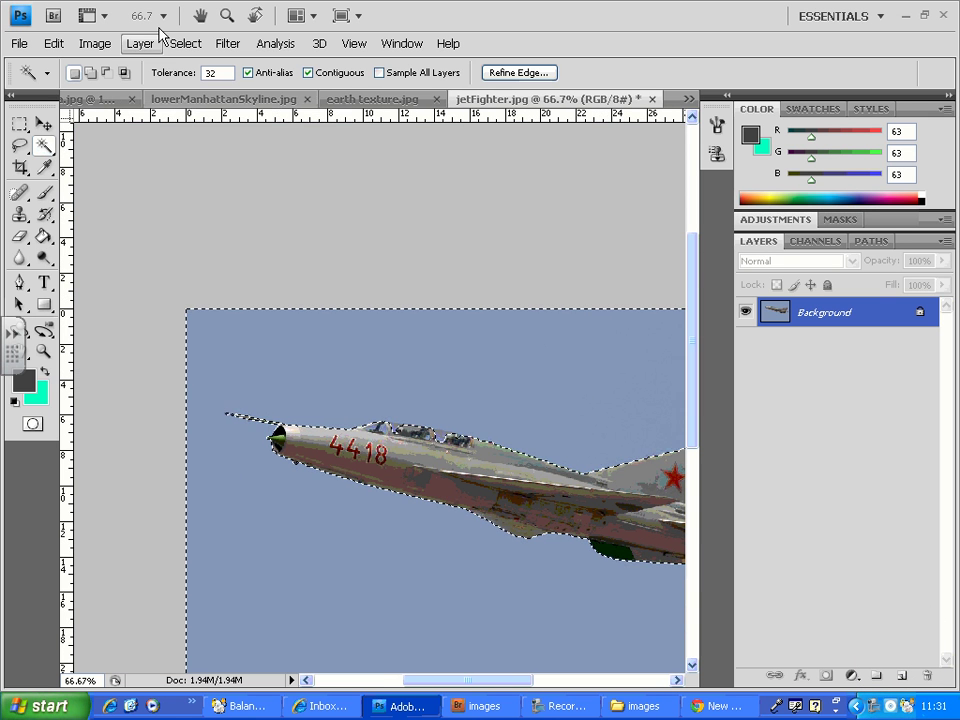
click(186, 44)
click(195, 80)
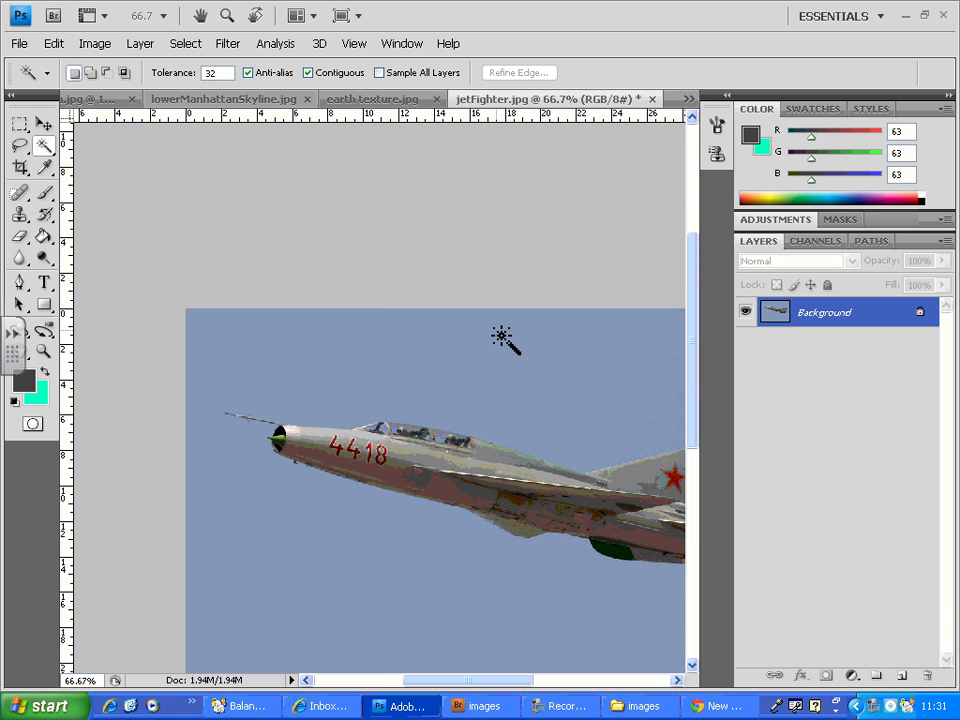
drag(481, 375, 373, 268)
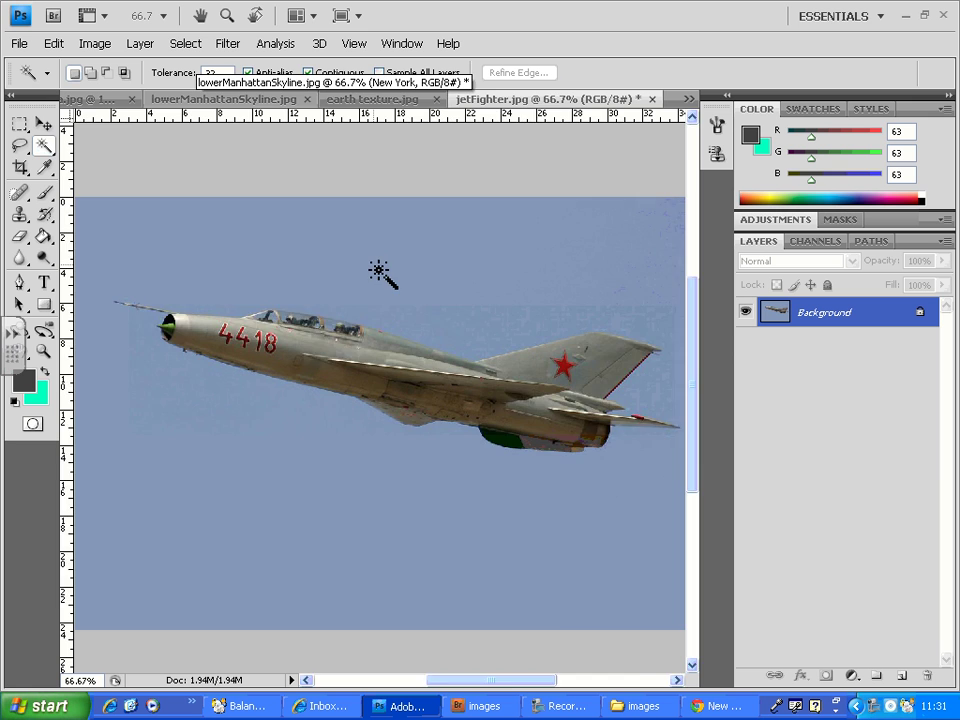
key(ctrl+minus)
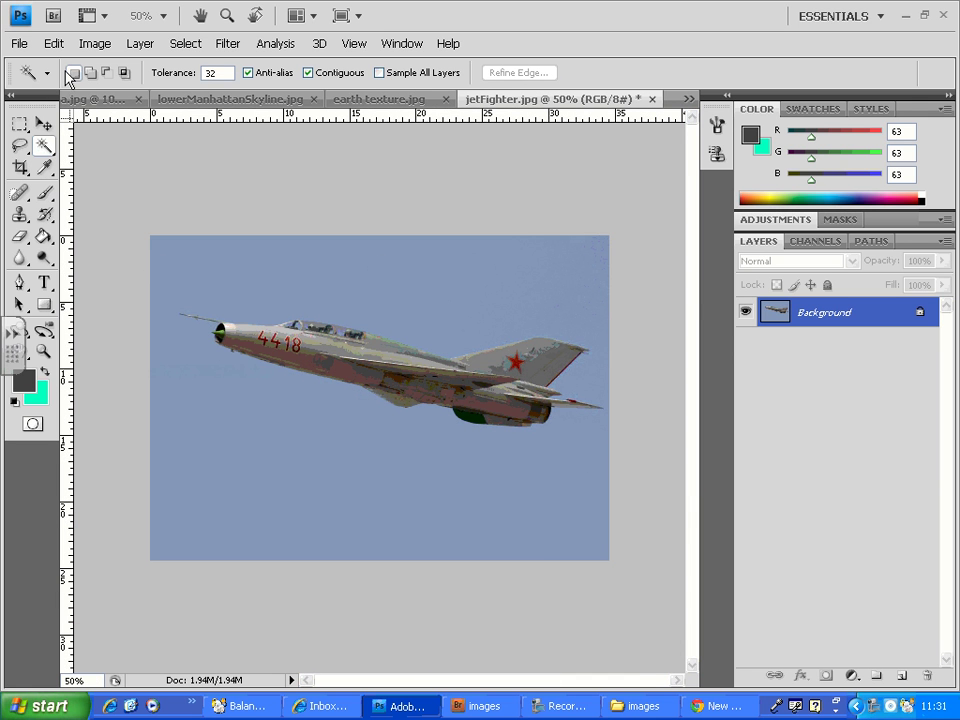
Step: Set Magic Wand Tolerance to 20, select the sky, and zoom in to check the edge
click(216, 73)
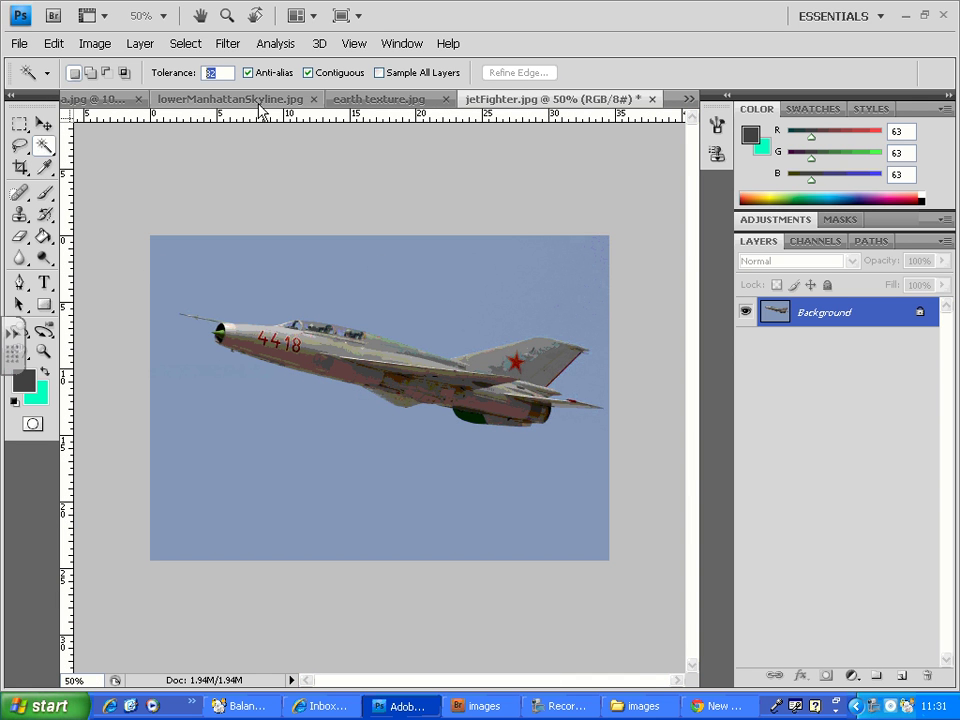
text(20)
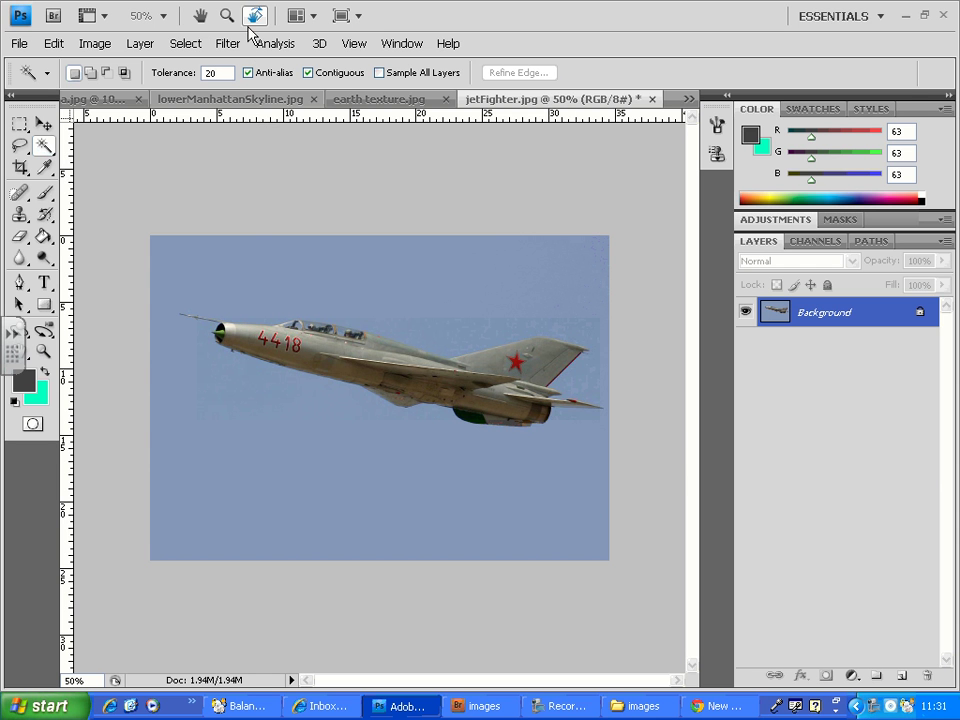
click(450, 311)
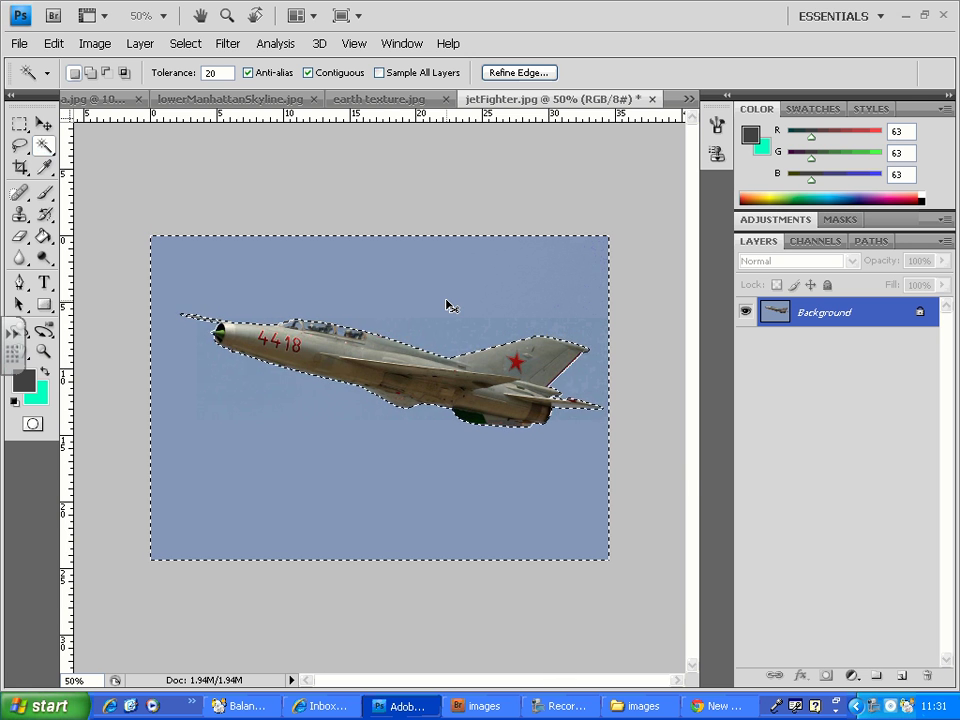
key(ctrl+plus)
key(ctrl+plus)
key(ctrl+plus)
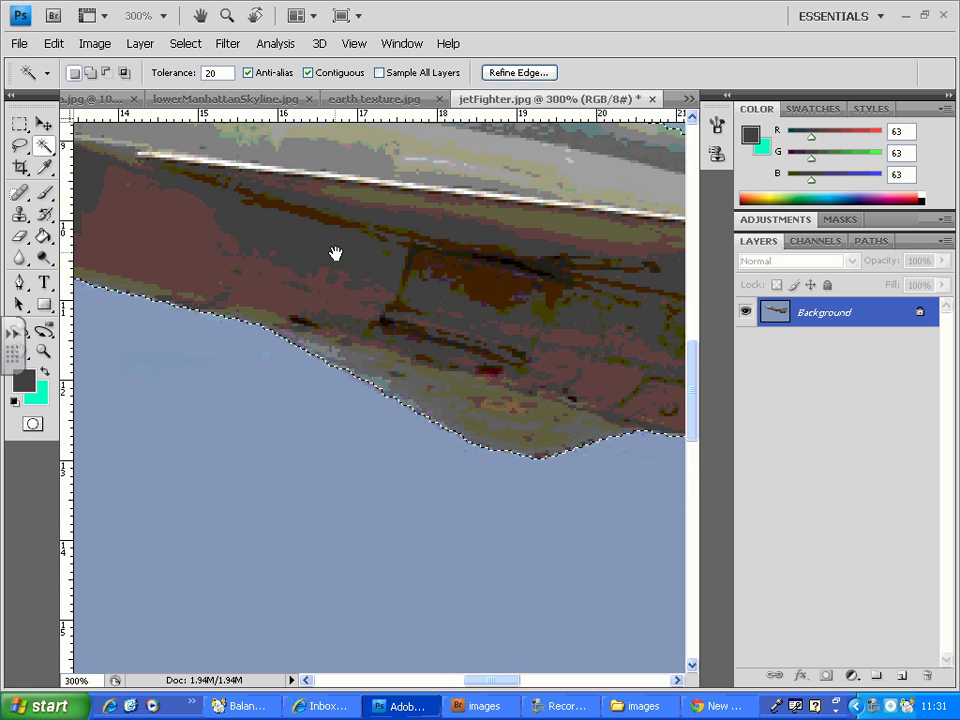
drag(334, 253, 401, 472)
drag(265, 385, 392, 407)
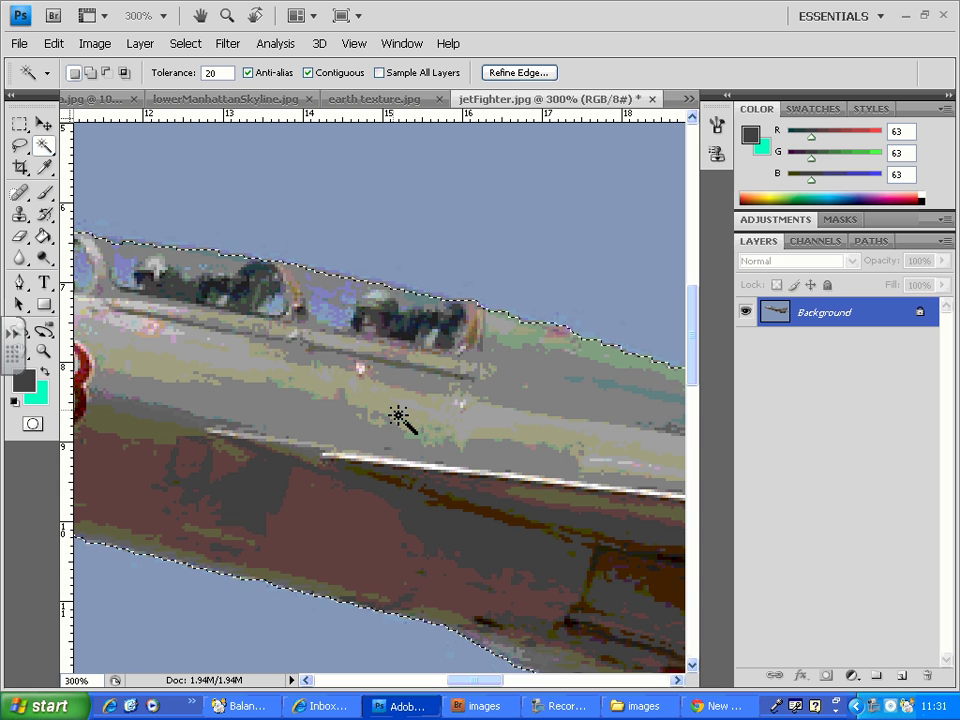
Step: Zoom out and invert the selection so only the jet is selected
key(ctrl+minus)
key(ctrl+minus)
key(ctrl+minus)
key(ctrl+minus)
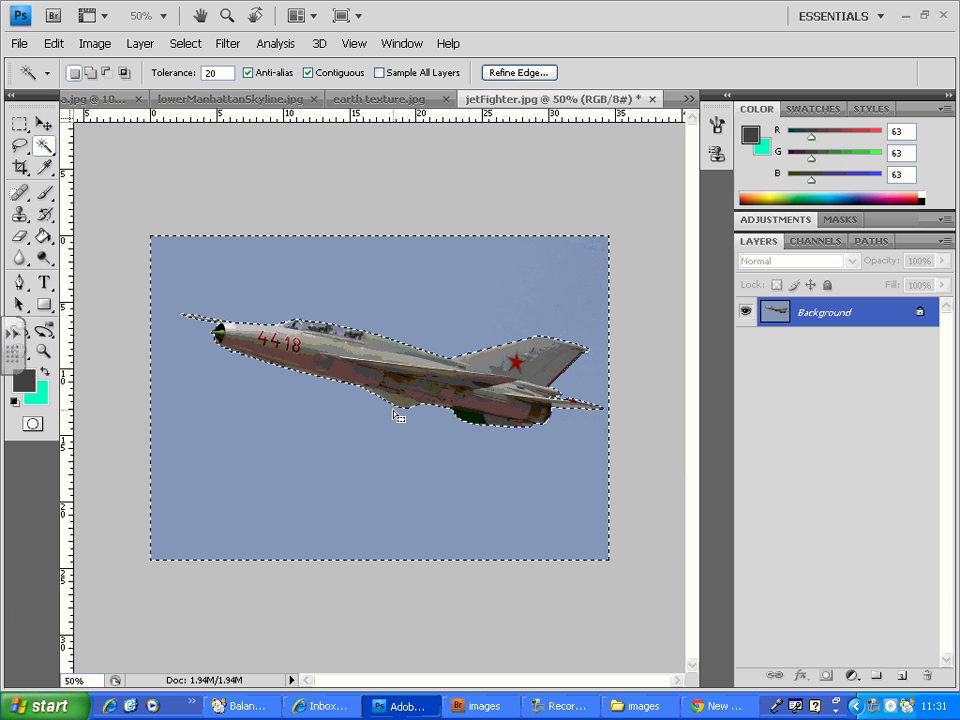
click(187, 45)
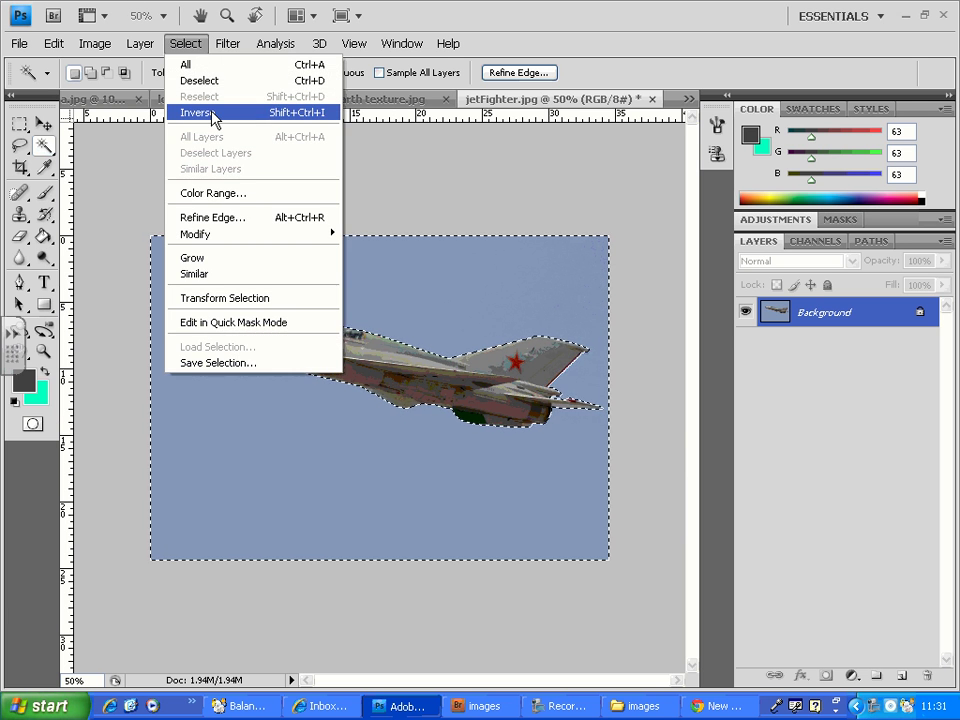
click(208, 109)
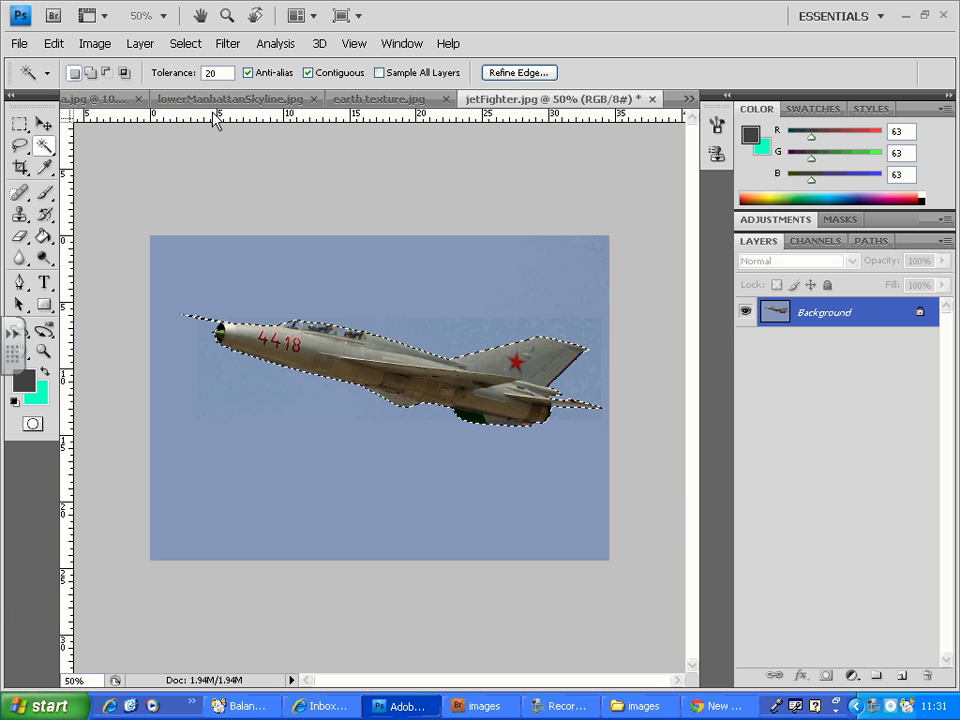
Step: Switch to the bluesea.jpg beach image
click(345, 98)
click(127, 101)
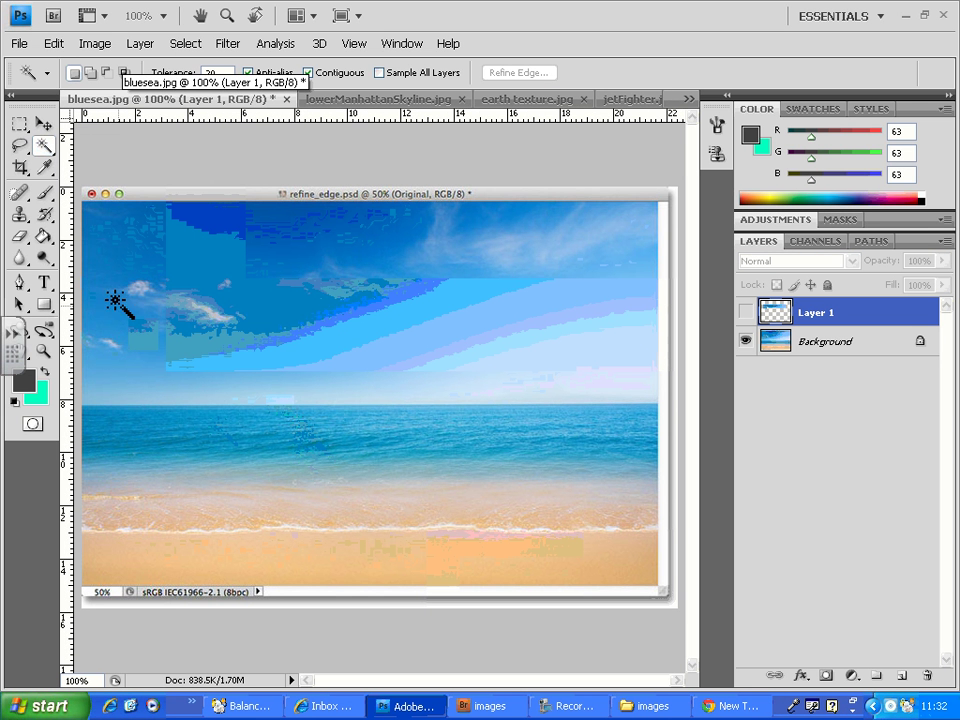
click(20, 167)
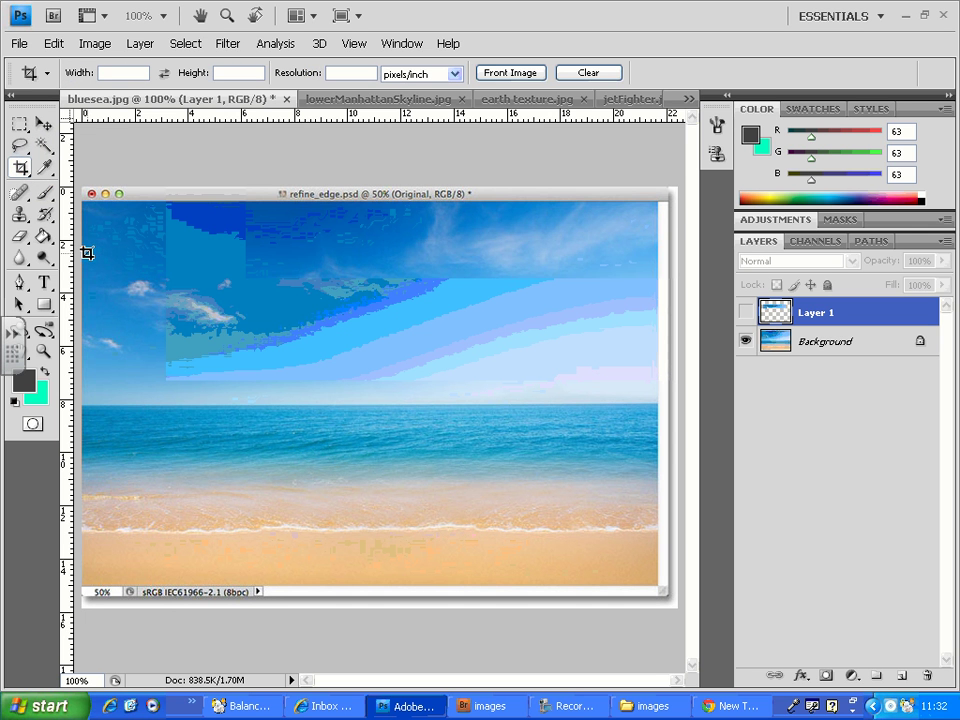
Step: Crop bluesea.jpg to the wide sky-and-sea strip, cutting away the sand
drag(84, 253, 657, 451)
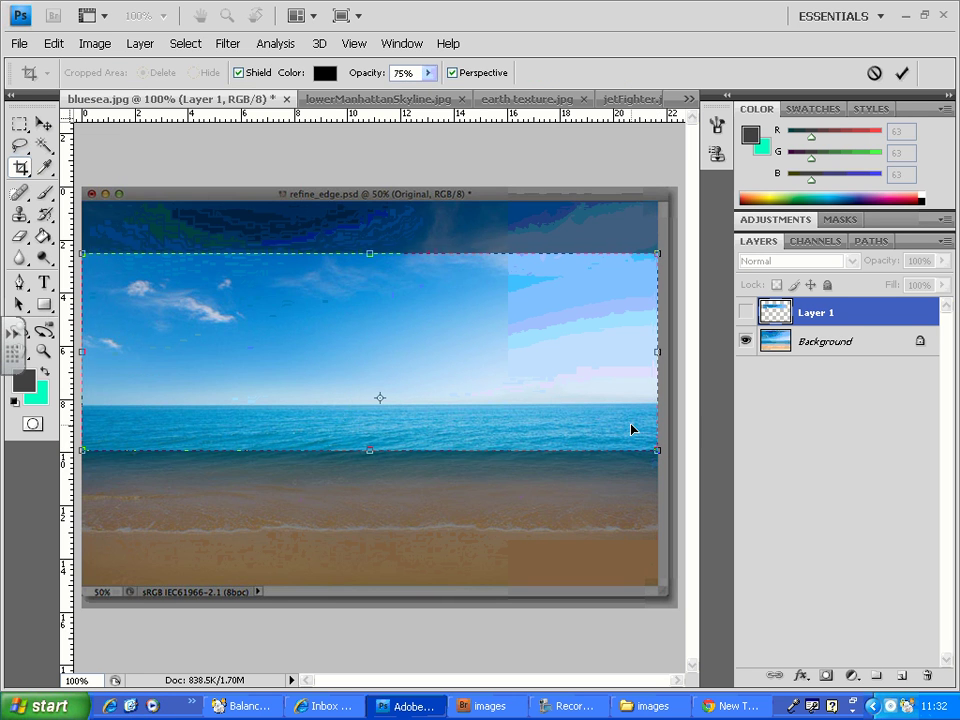
double_click(630, 425)
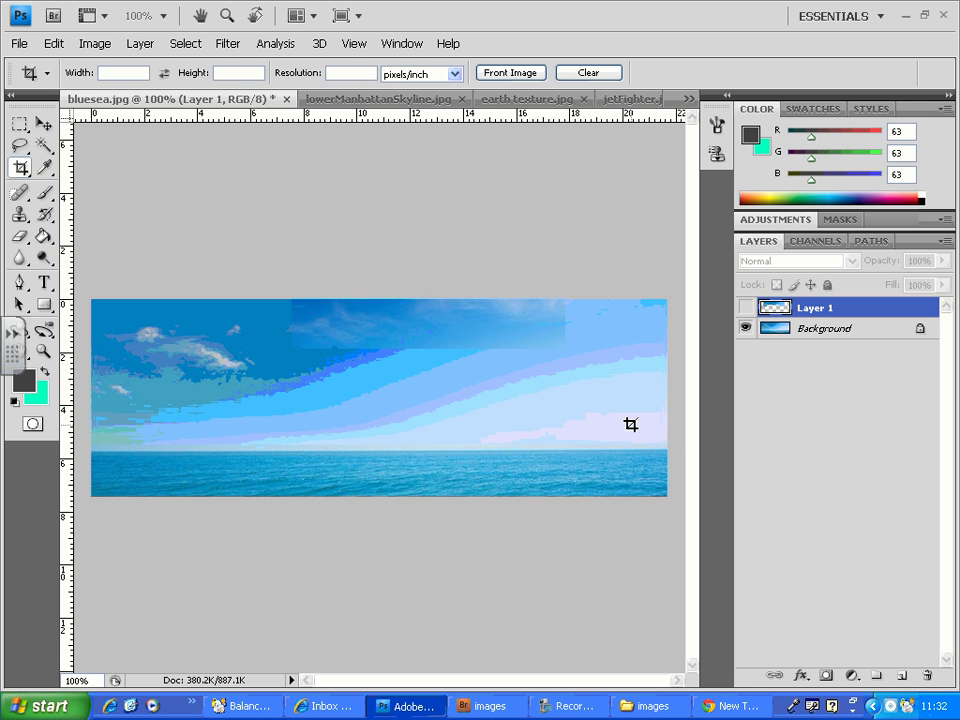
Step: Copy the selected jet from jetFighter.jpg and paste it into bluesea.jpg as Layer 2
click(632, 102)
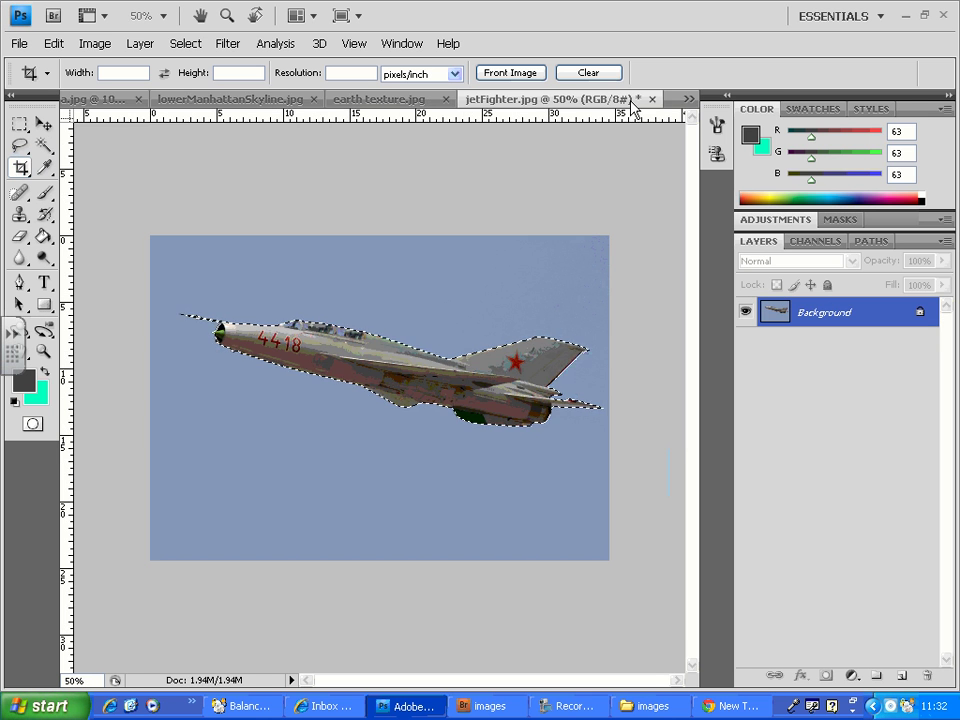
click(66, 48)
click(80, 161)
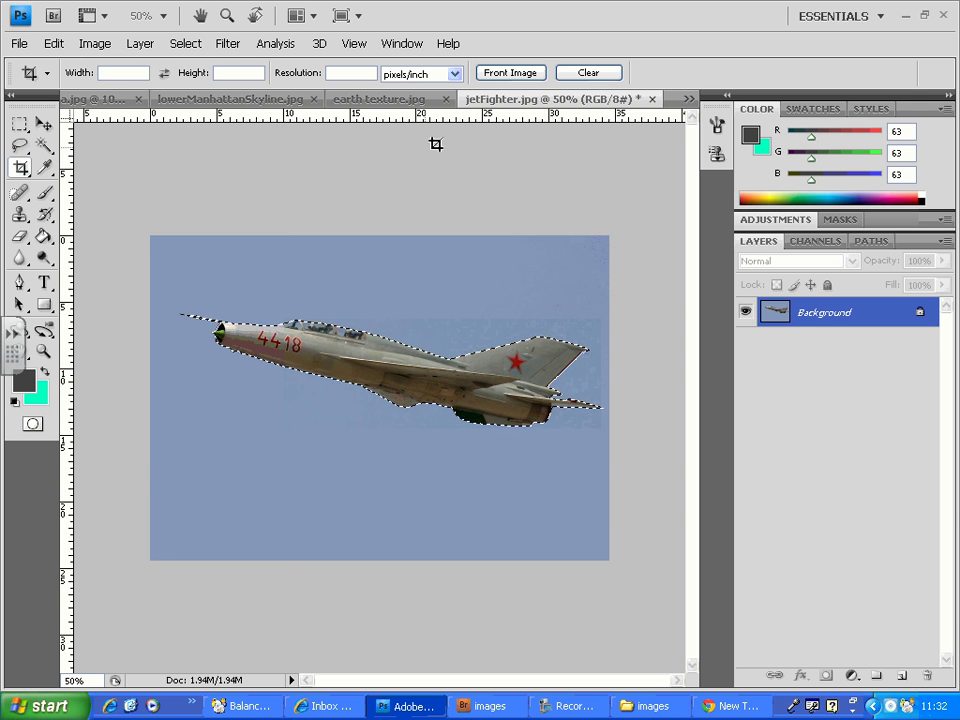
click(96, 100)
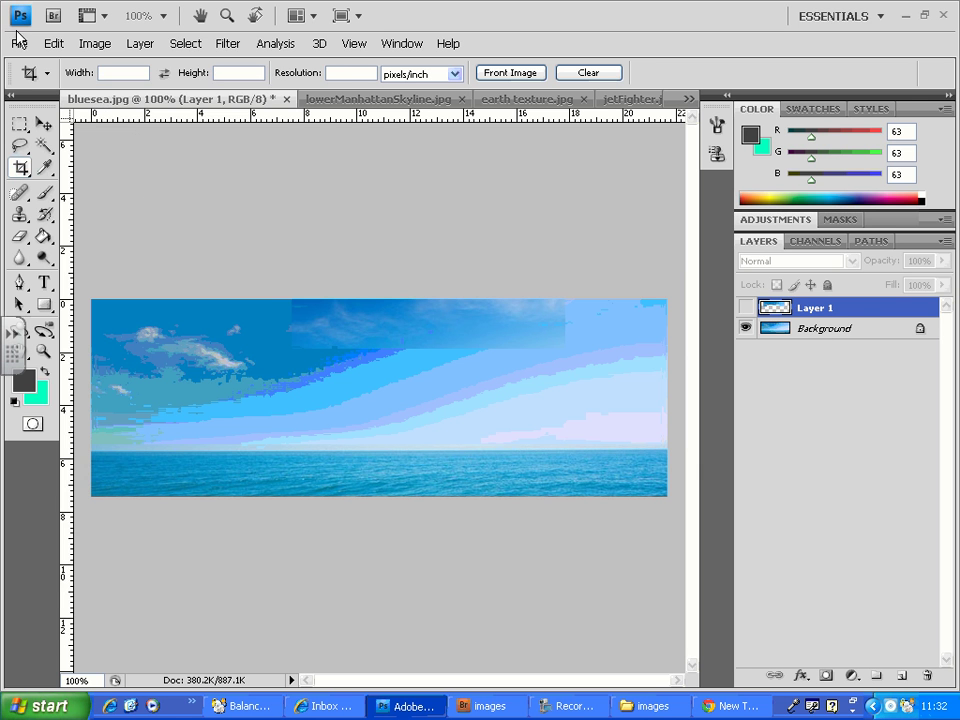
click(53, 43)
click(103, 191)
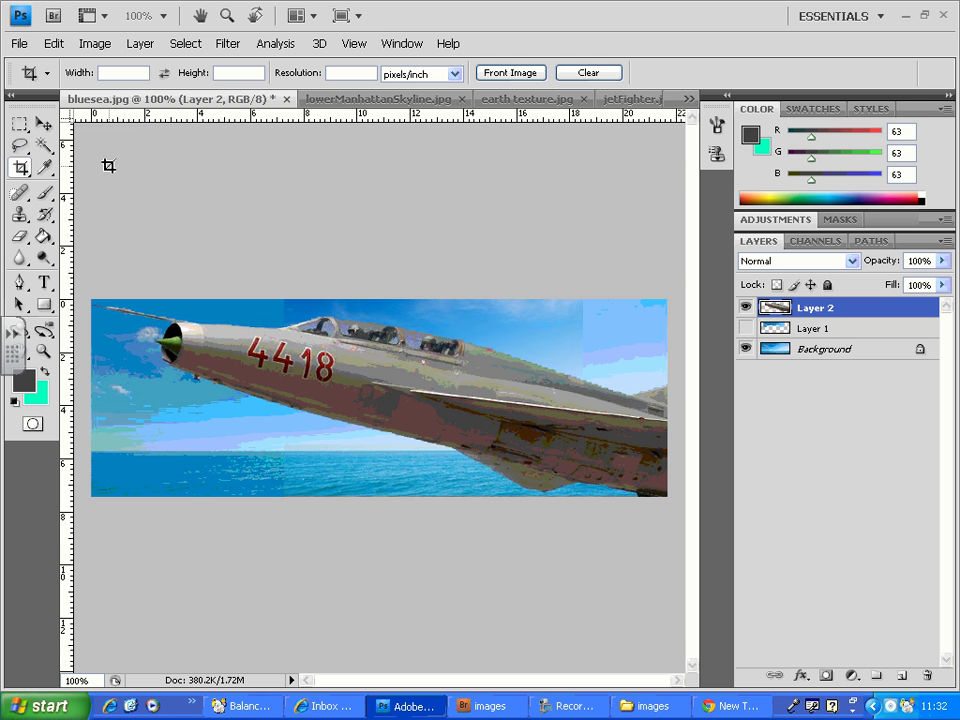
click(19, 43)
mouse_move(54, 47)
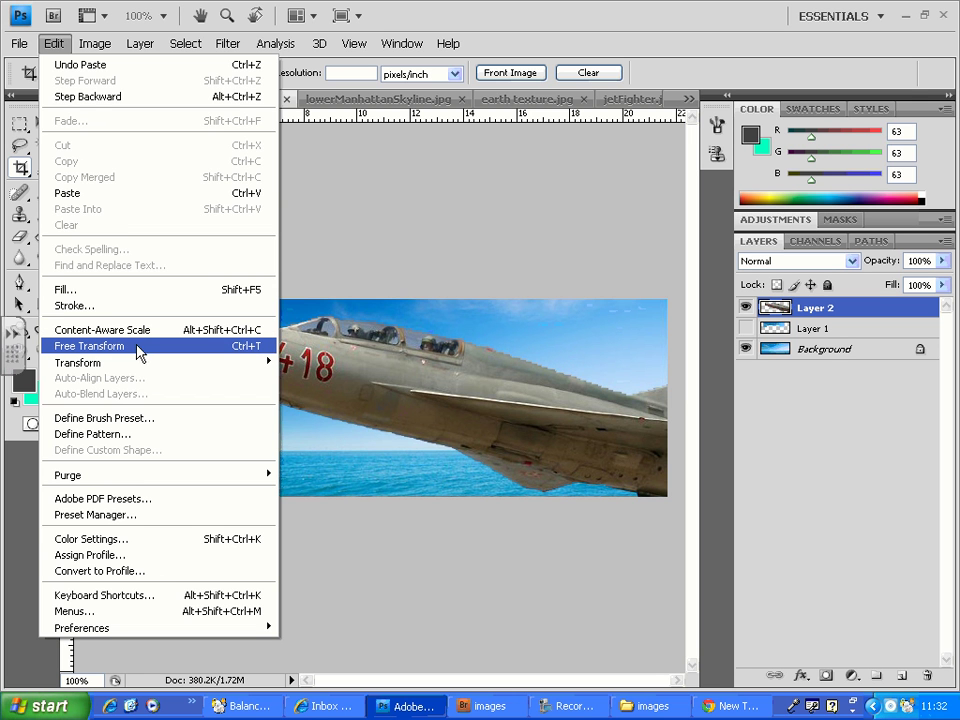
Step: Scale the pasted jet proportionally to about 30% in the upper-left sky and commit the transform
click(219, 347)
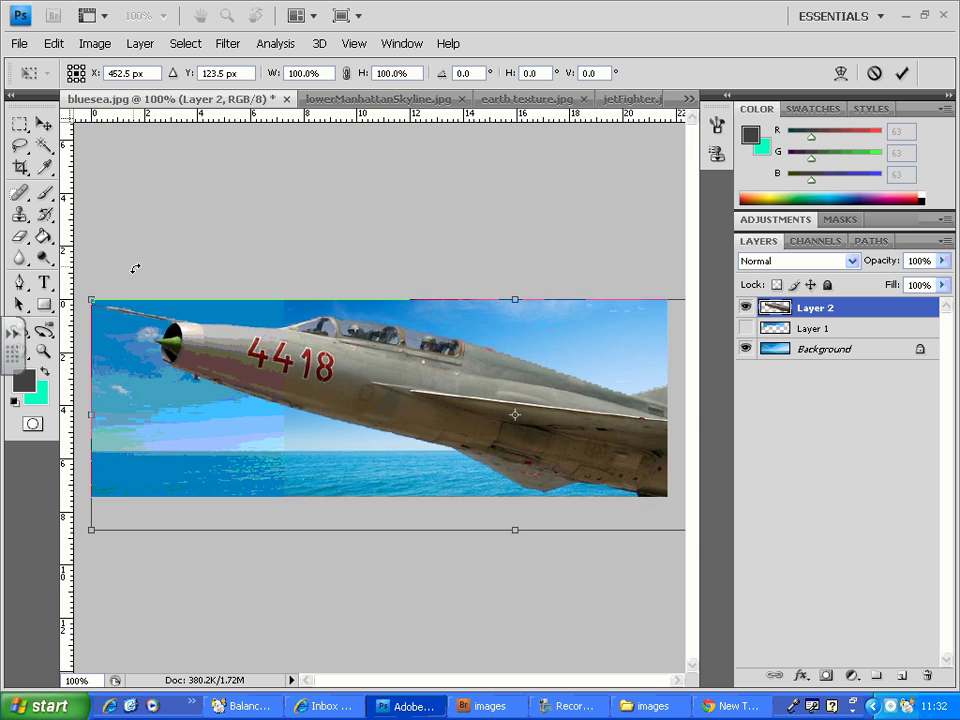
key(ctrl+minus)
key(ctrl+minus)
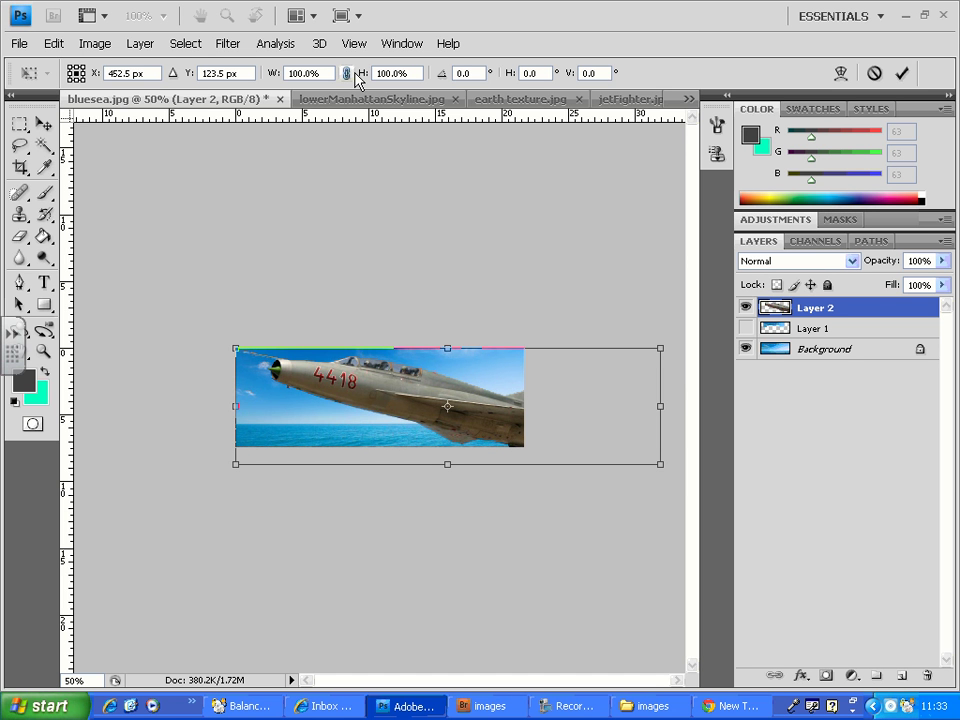
click(348, 72)
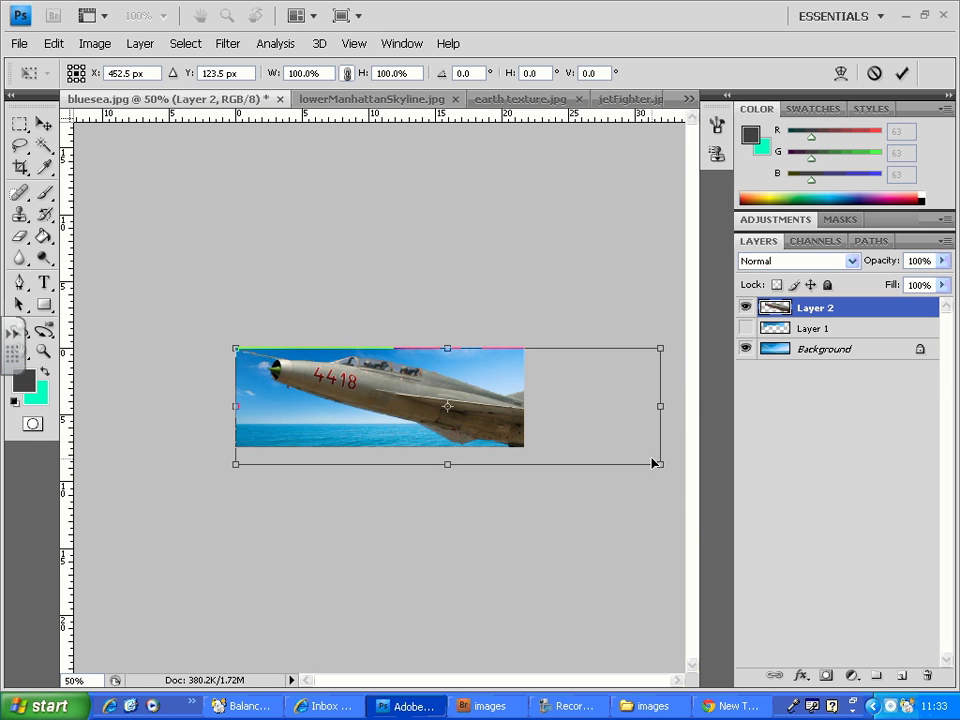
drag(660, 463, 387, 389)
drag(438, 428, 347, 433)
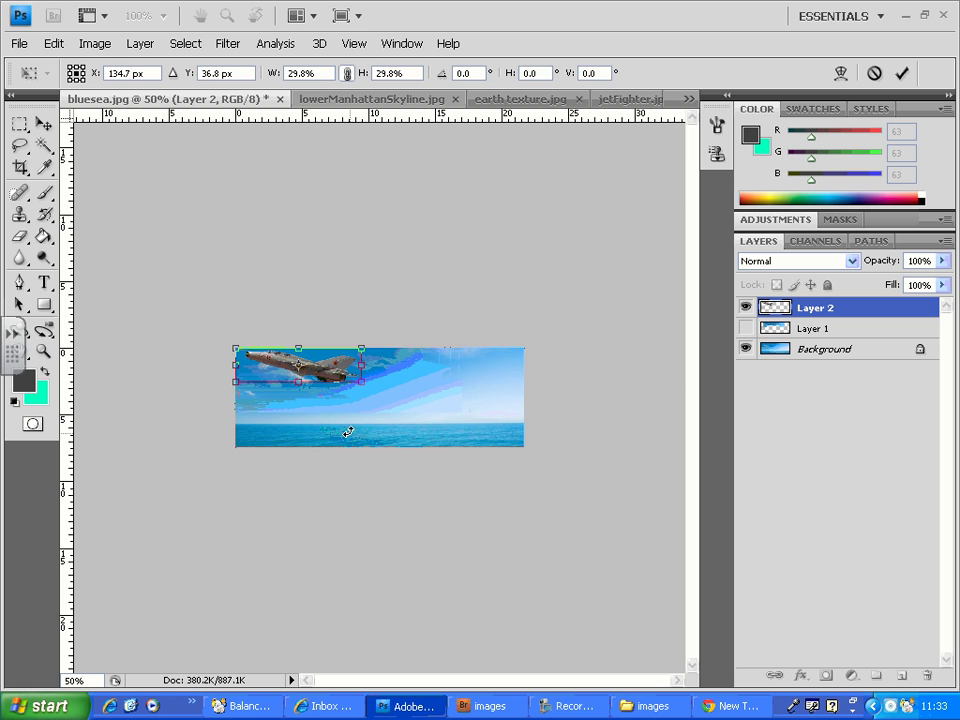
key(Return)
key(c)
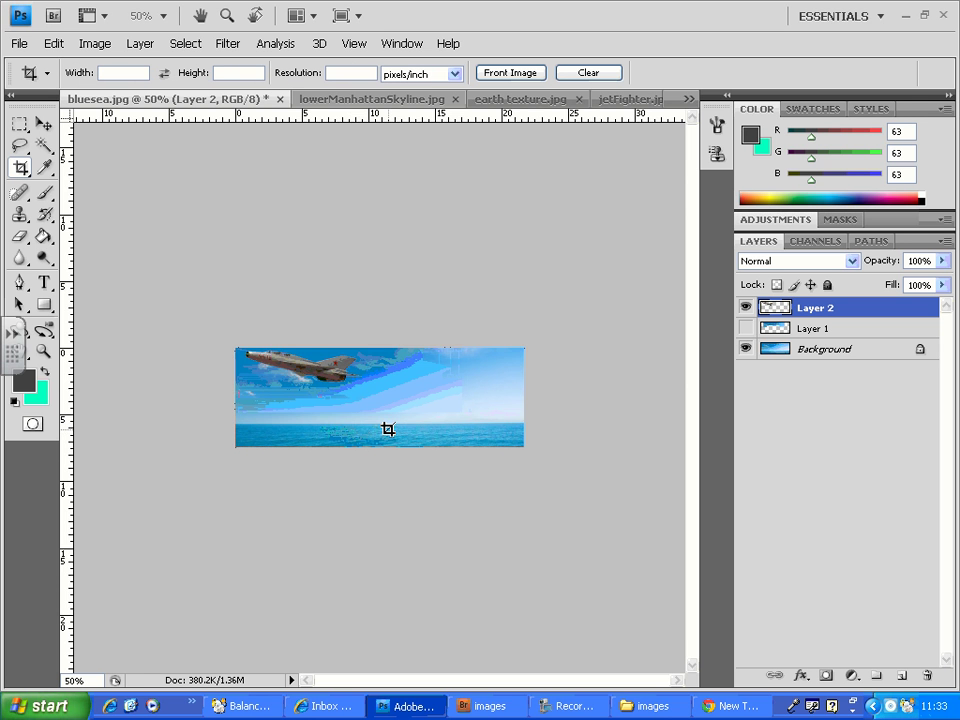
key(ctrl+plus)
key(ctrl+plus)
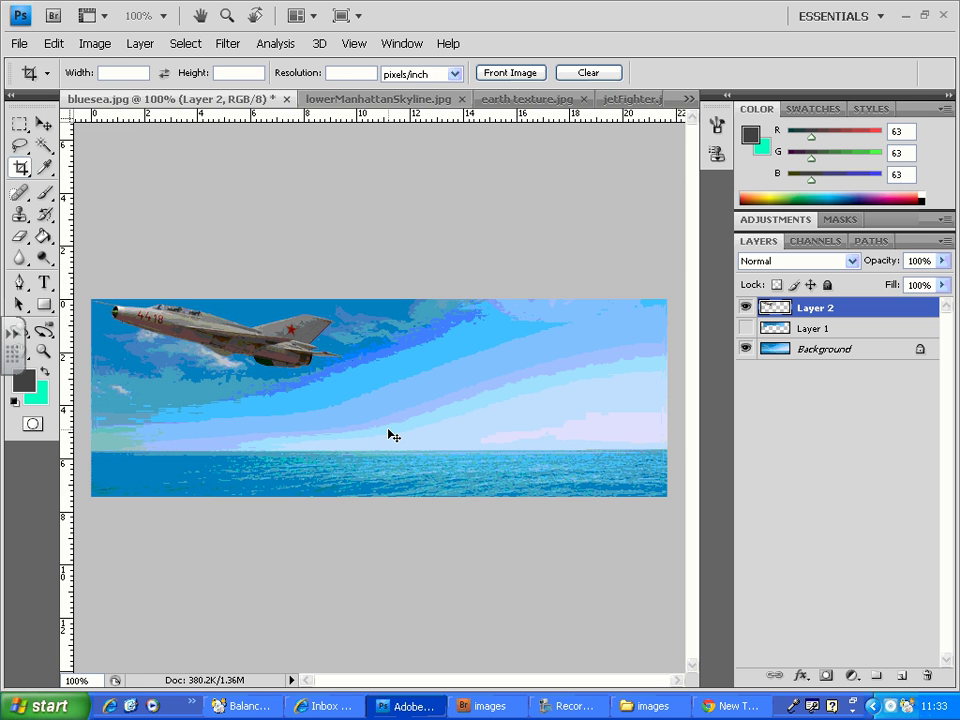
Step: Rename the jet's Layer 2 to 'plane' in the Layers panel
click(43, 123)
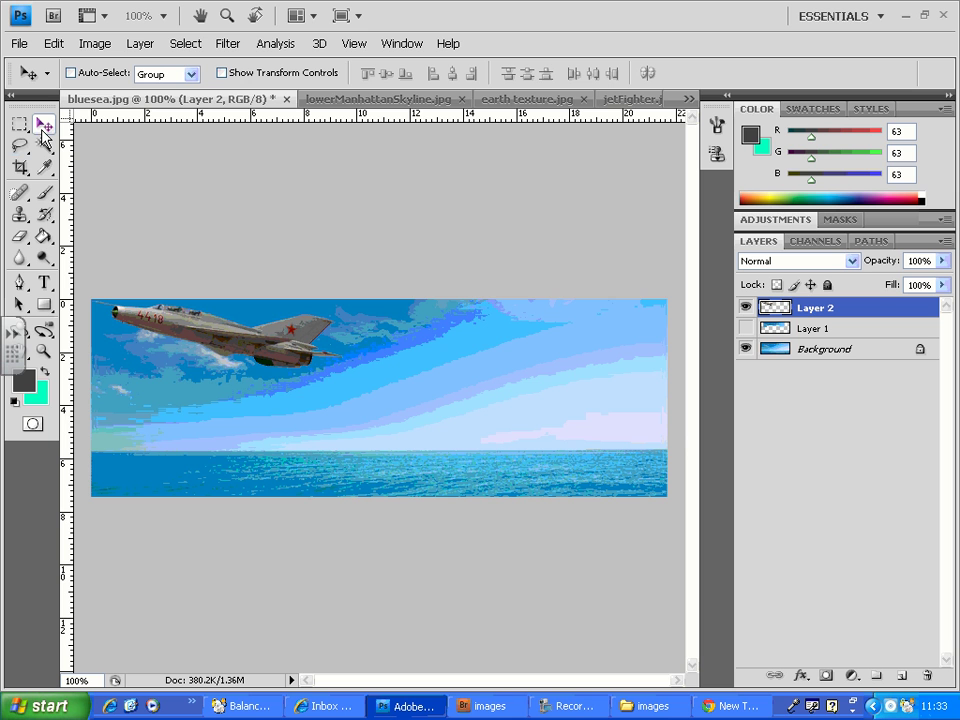
double_click(813, 312)
text(pla)
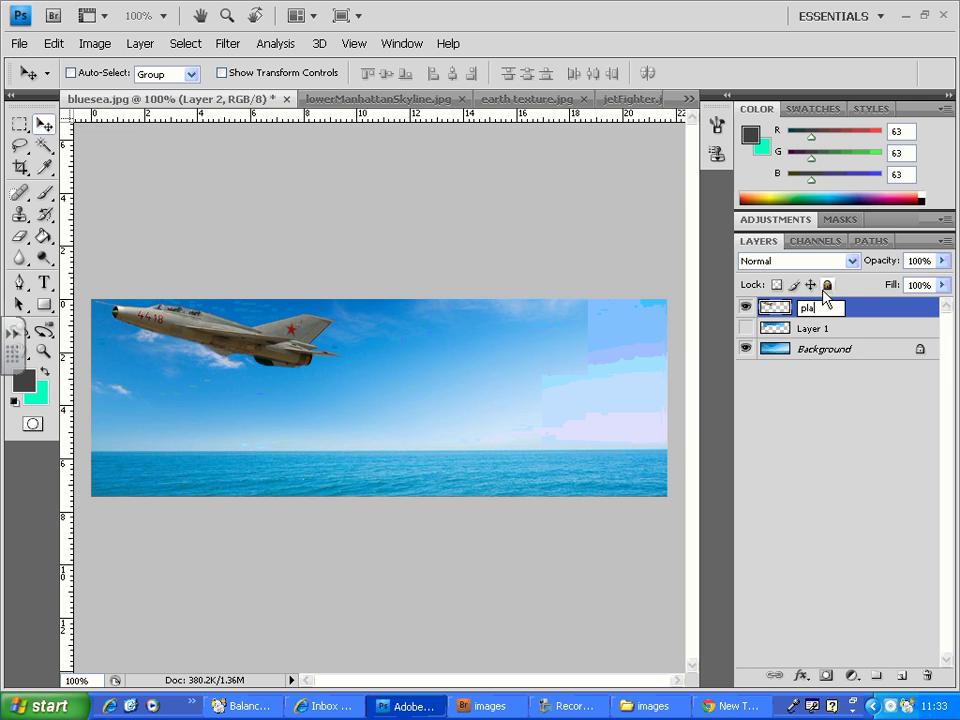
text(ne)
key(Return)
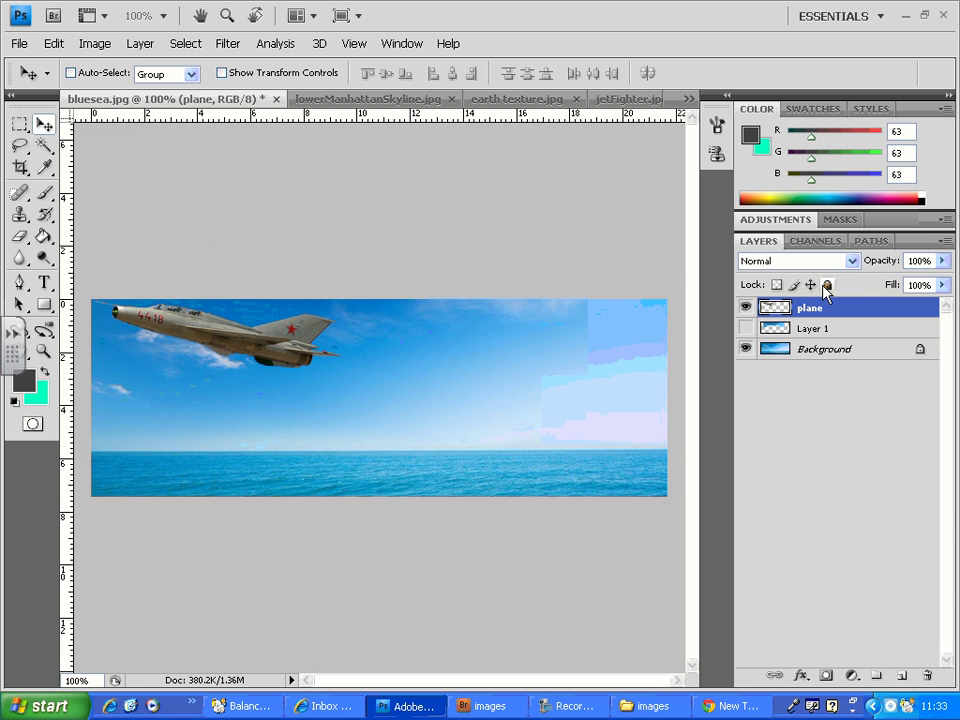
Step: Move the jet to the right half above the horizon, then zoom in on its nose markings
drag(223, 360, 508, 388)
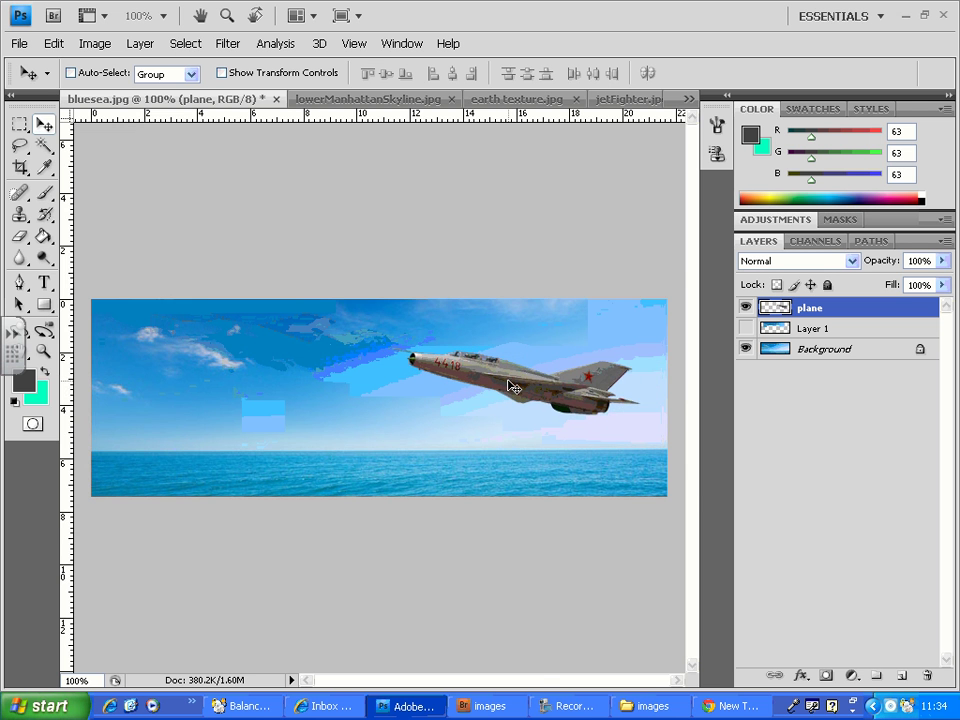
key(ctrl+plus)
key(ctrl+plus)
drag(336, 379, 165, 409)
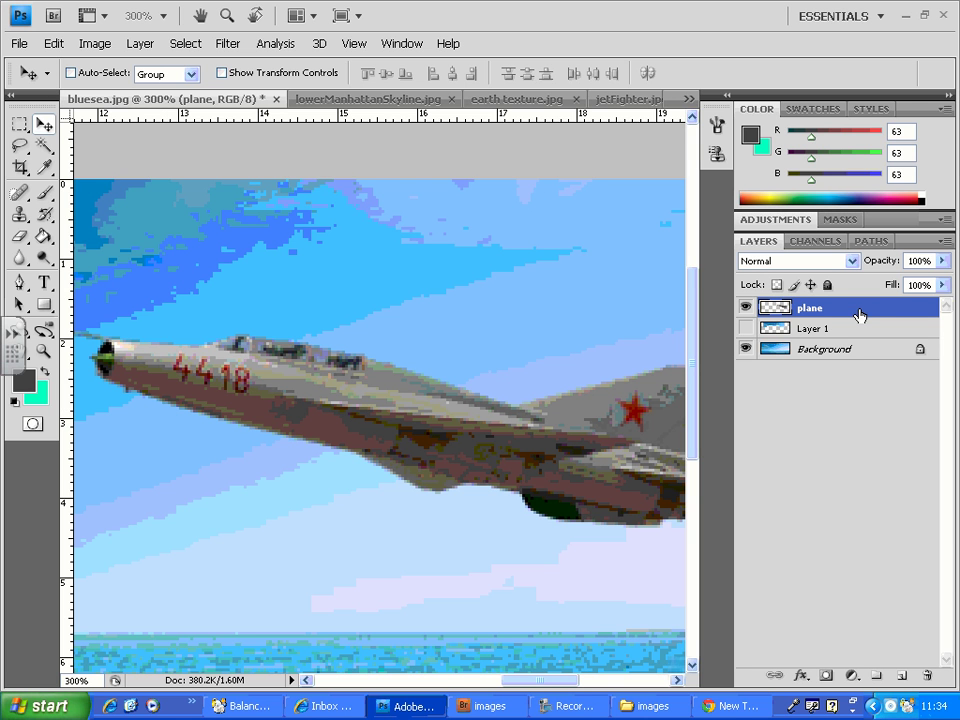
Step: Duplicate the plane layer and clone fuselage grey over the red 4418 number with a small brush
key(ctrl+j)
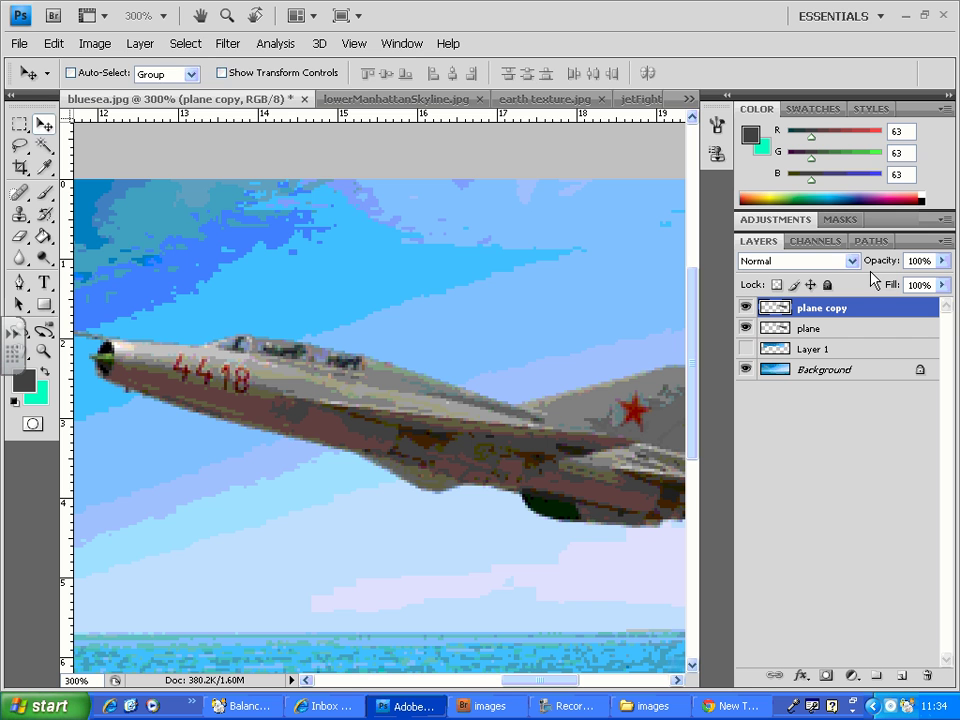
click(19, 214)
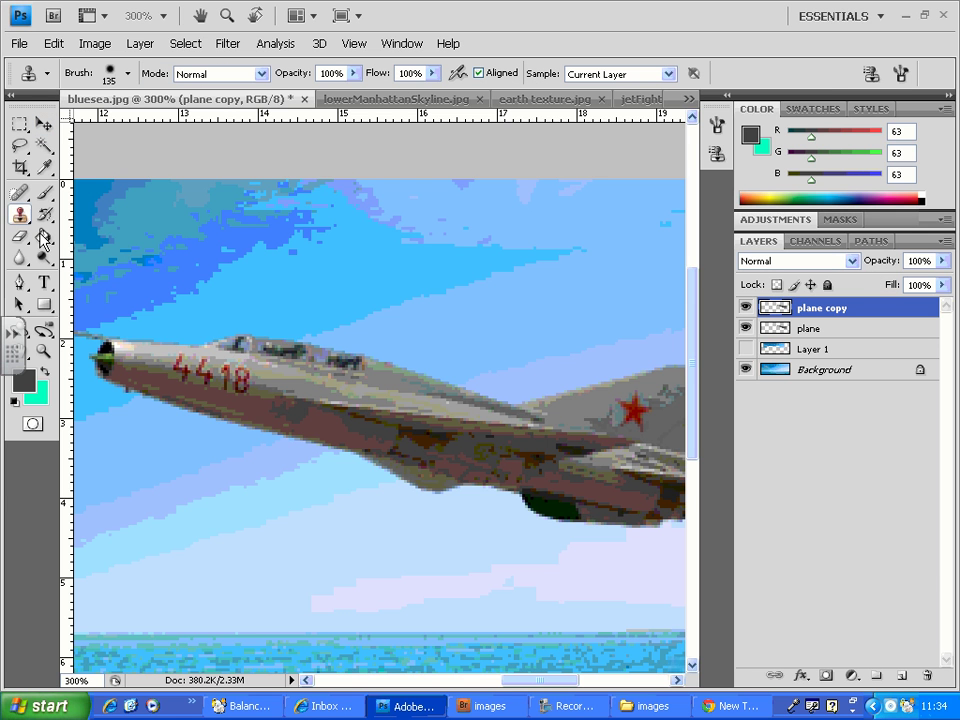
key(bracketleft)
key(bracketleft)
key(bracketleft)
key(bracketleft)
key(bracketleft)
key(bracketleft)
key(bracketleft)
key(bracketleft)
key(bracketleft)
key(bracketleft)
key(bracketleft)
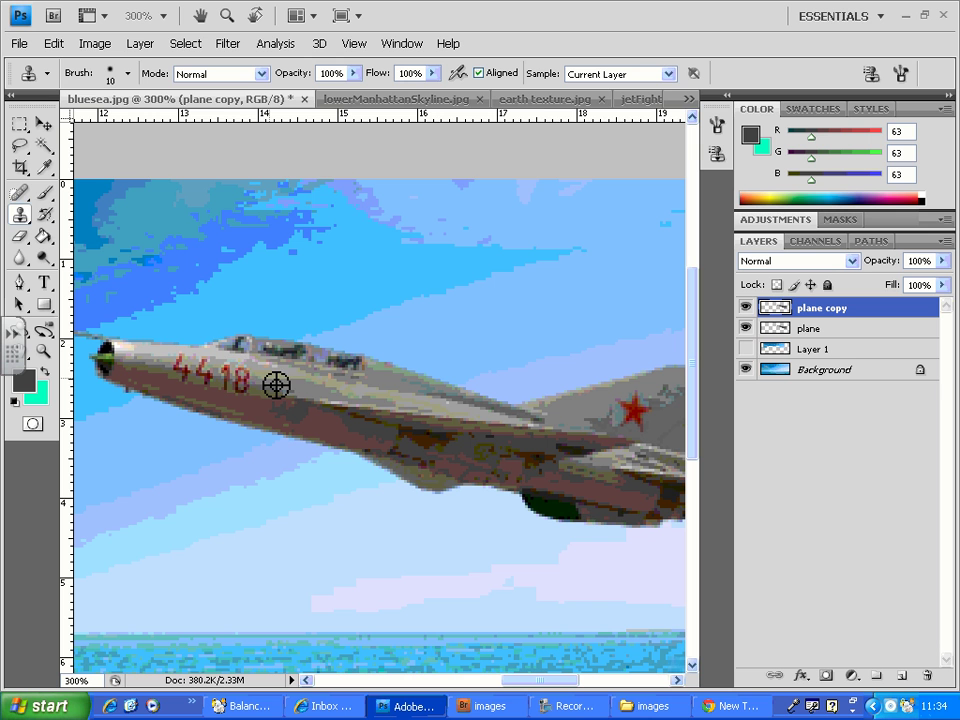
alt+click(276, 385)
mouse_move(240, 379)
mouse_down()
mouse_move(250, 378)
mouse_move(232, 373)
mouse_move(244, 392)
mouse_move(238, 401)
mouse_up()
alt+click(255, 414)
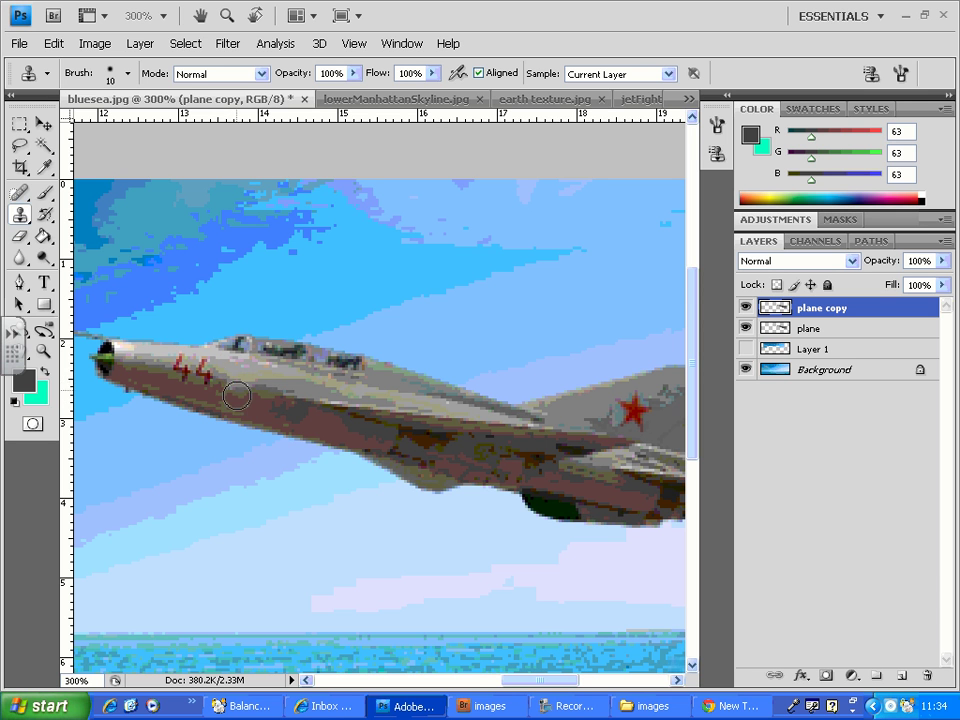
drag(176, 358, 204, 361)
Step: Undo the last stroke and re-clone the final red nose marking from clean fuselage
key(ctrl+z)
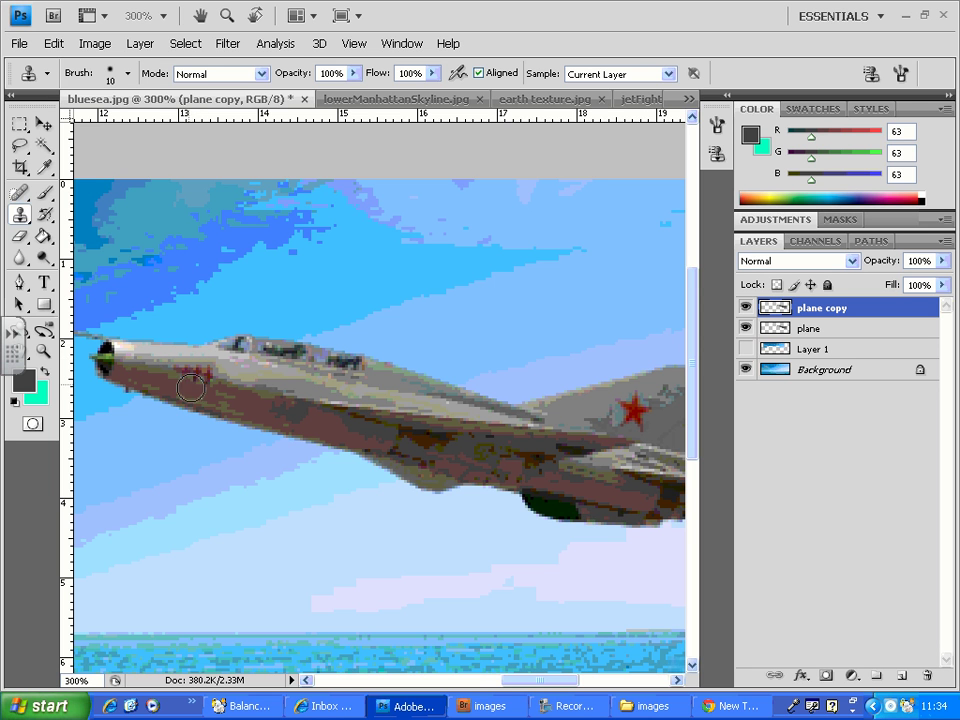
key(alt)
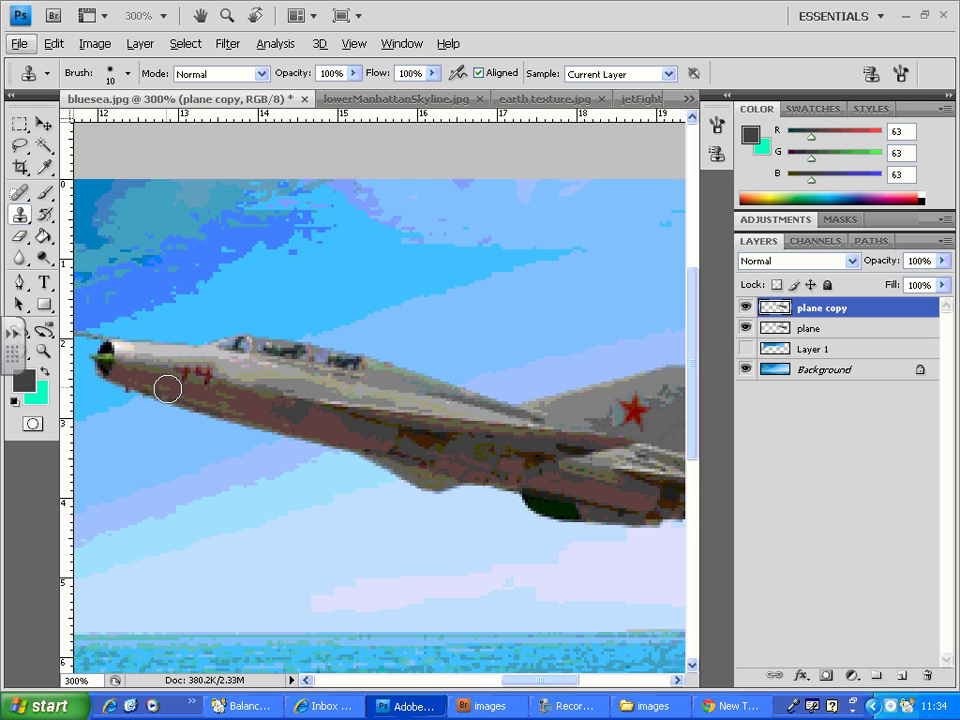
key(bracketleft)
key(bracketleft)
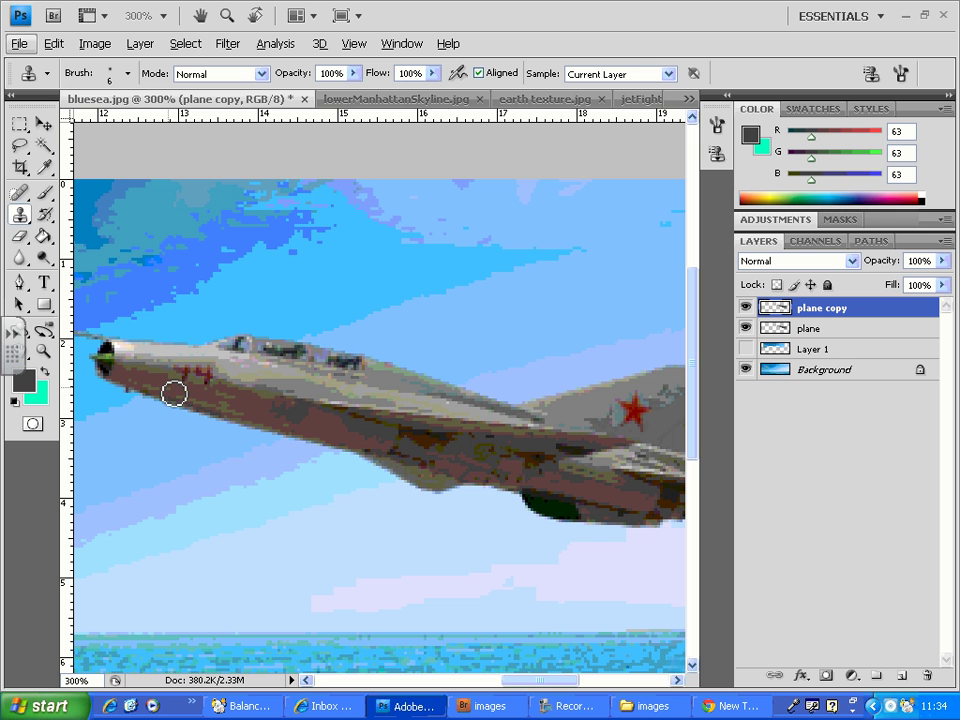
alt+click(180, 388)
drag(178, 381, 191, 382)
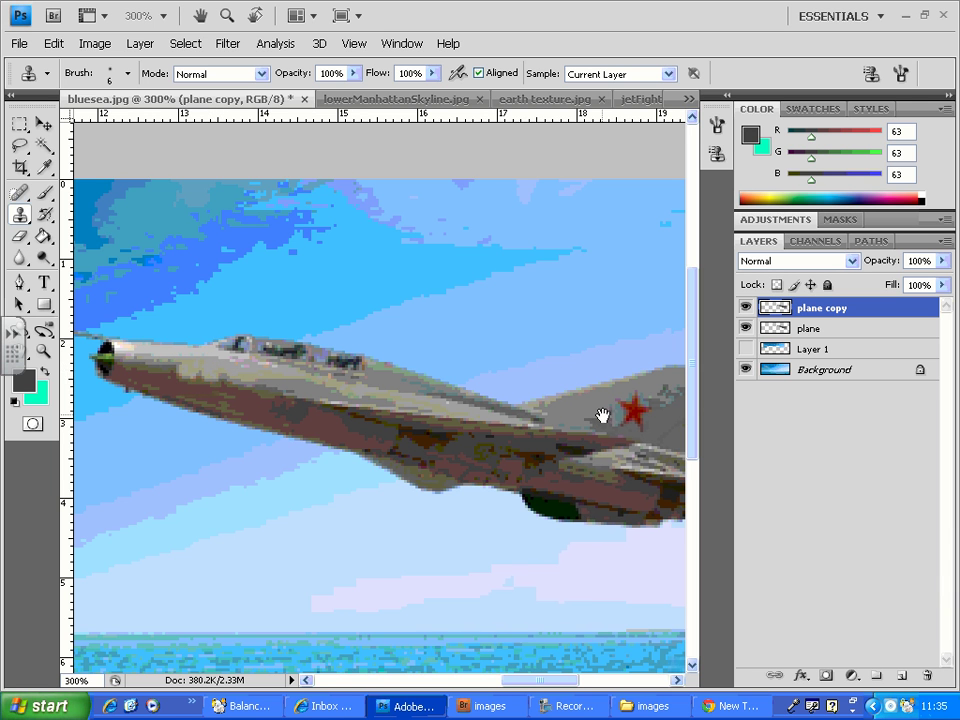
Step: Clone clean grey over the red star on the tail, then zoom out to the whole banner
scroll(560, 418, right, 3)
alt+click(480, 409)
mouse_move(501, 411)
mouse_down()
mouse_move(508, 403)
mouse_move(497, 418)
mouse_move(493, 411)
mouse_move(493, 428)
mouse_move(513, 429)
mouse_move(506, 407)
mouse_move(493, 429)
mouse_move(516, 422)
mouse_move(512, 431)
mouse_move(489, 426)
mouse_move(614, 388)
mouse_up()
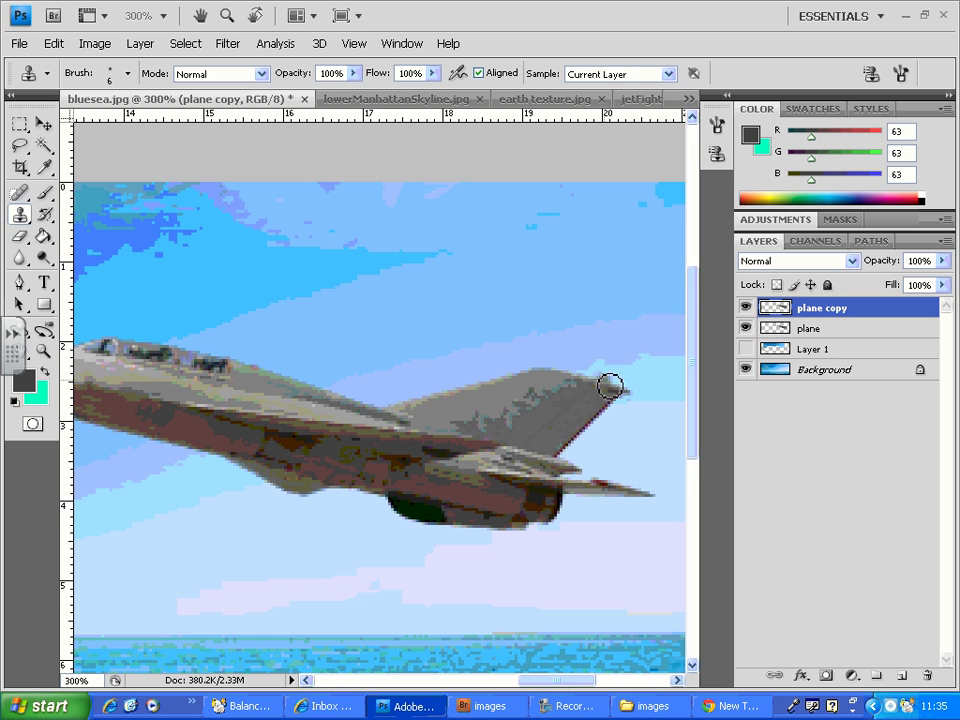
key(ctrl+minus)
key(ctrl+minus)
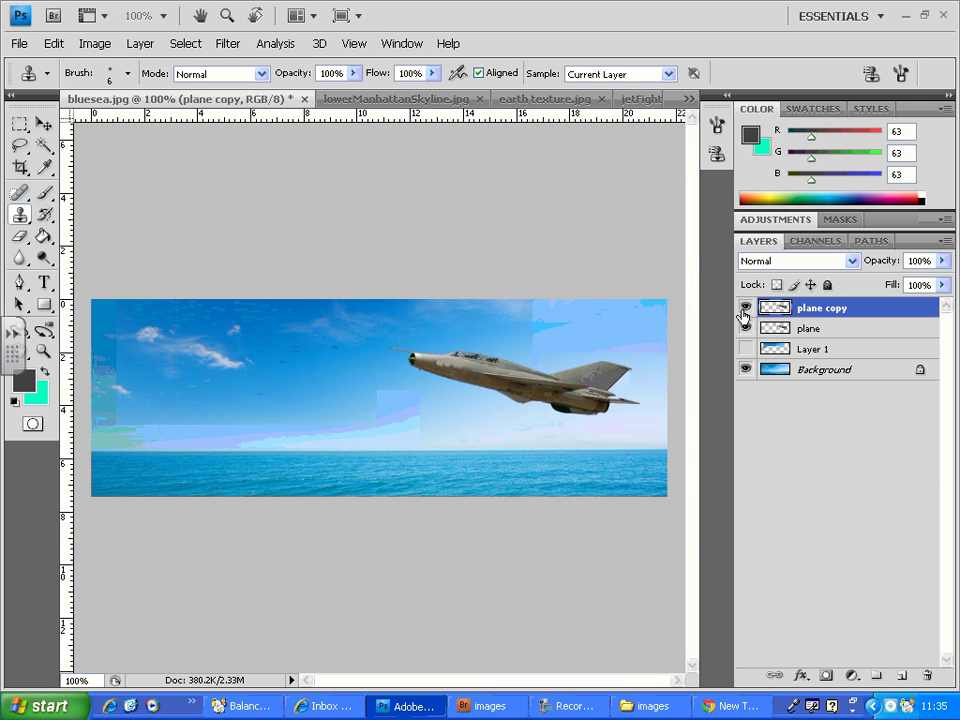
Step: Type the text flybe.com on the upper-left sky
click(365, 352)
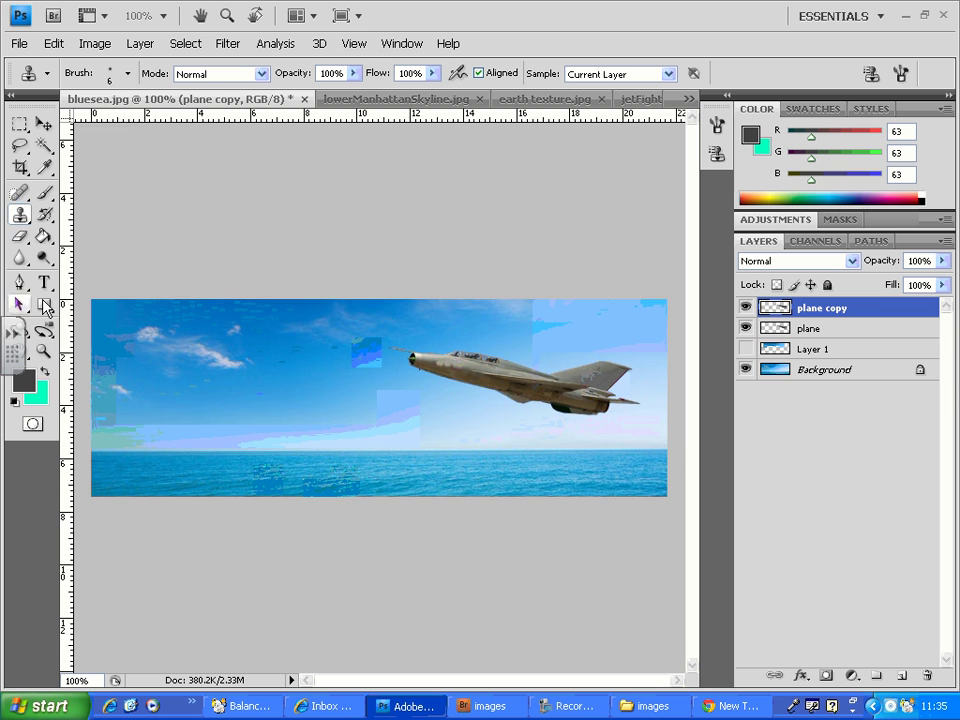
key(t)
click(140, 381)
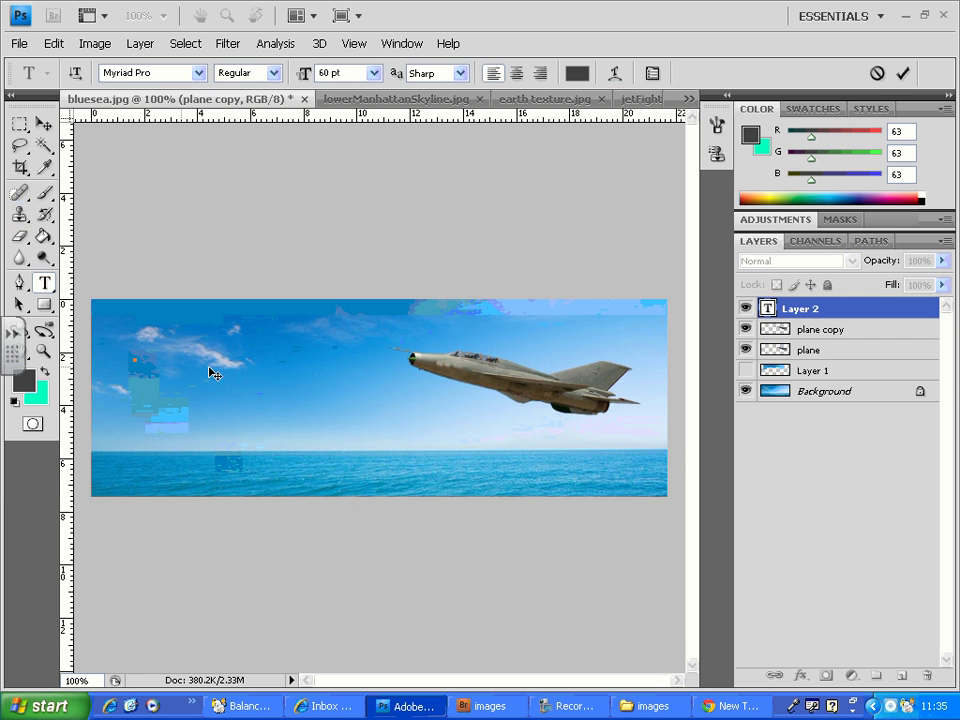
text(fly)
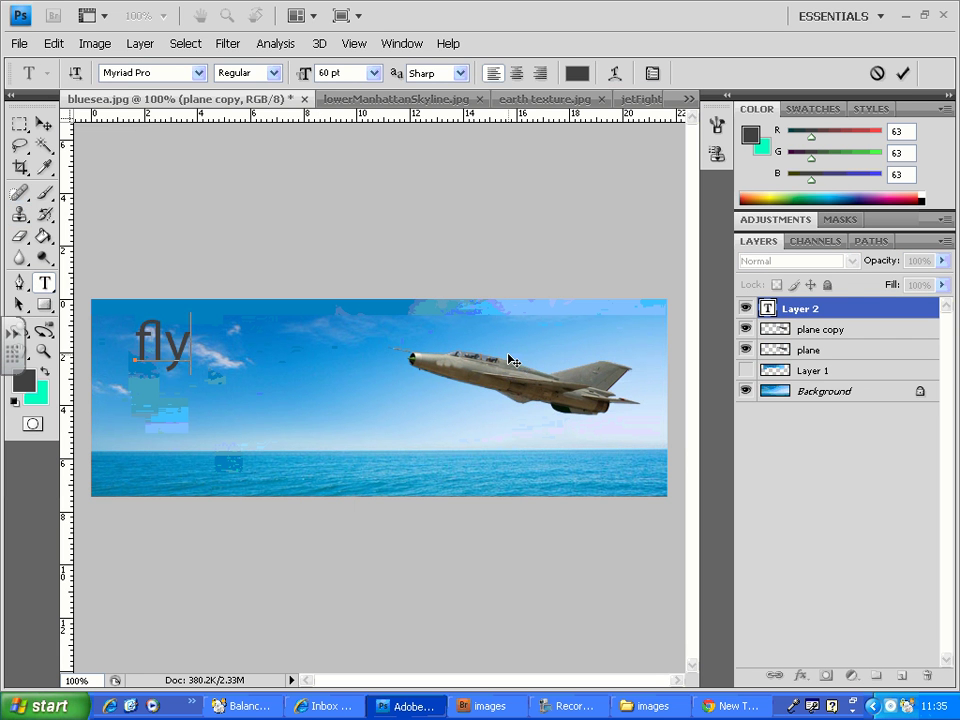
text(be.com)
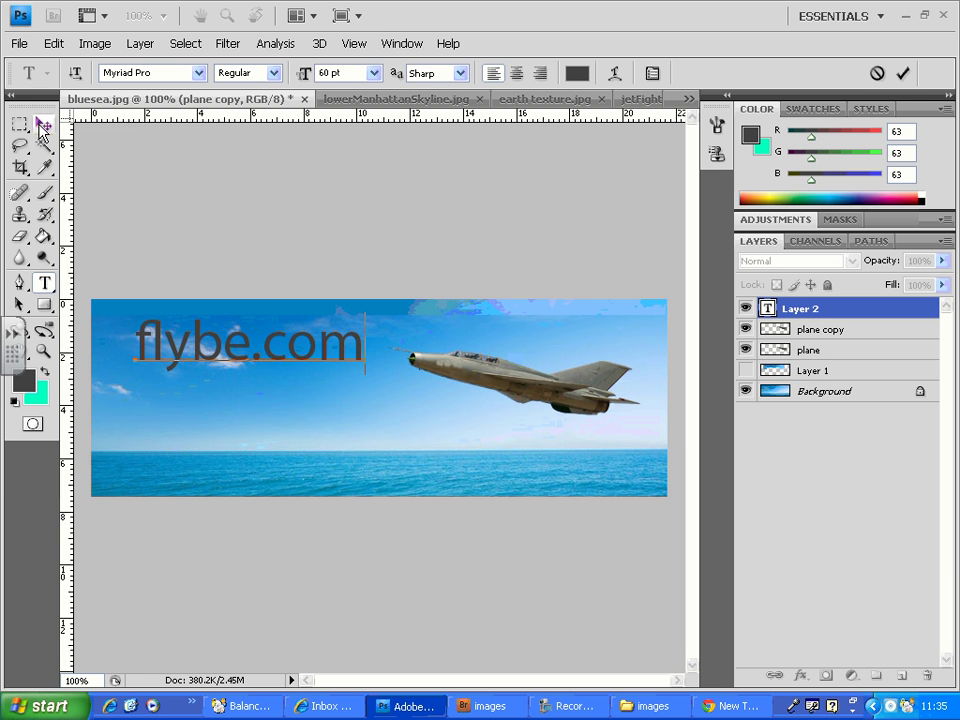
Step: Colour the flybe.com text pure white (ffffff) and finish editing it
key(ctrl+a)
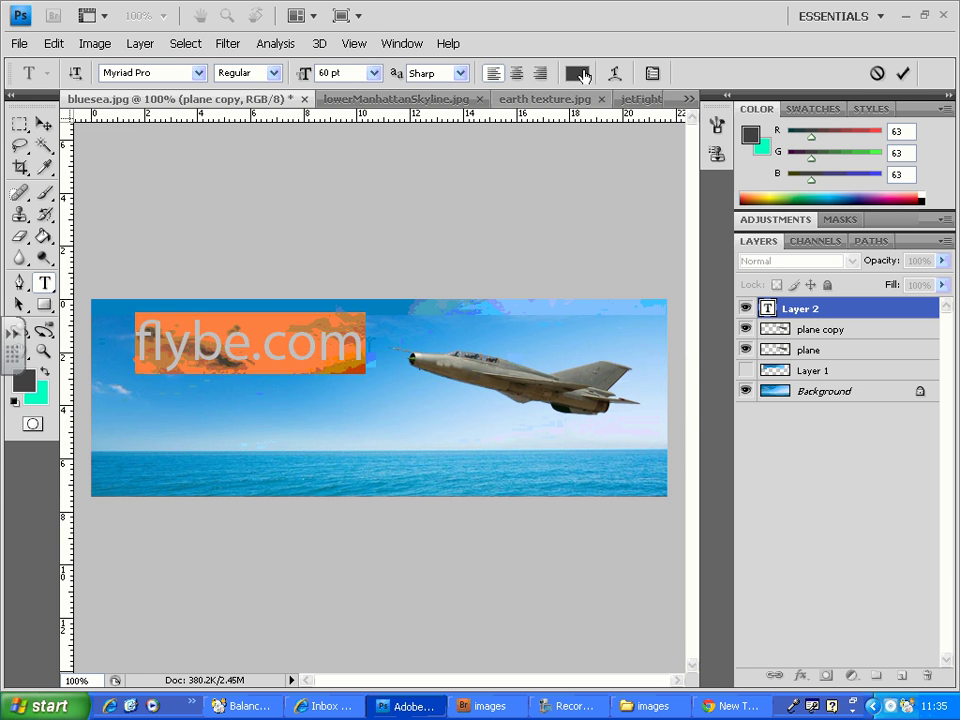
click(577, 73)
click(238, 192)
click(238, 166)
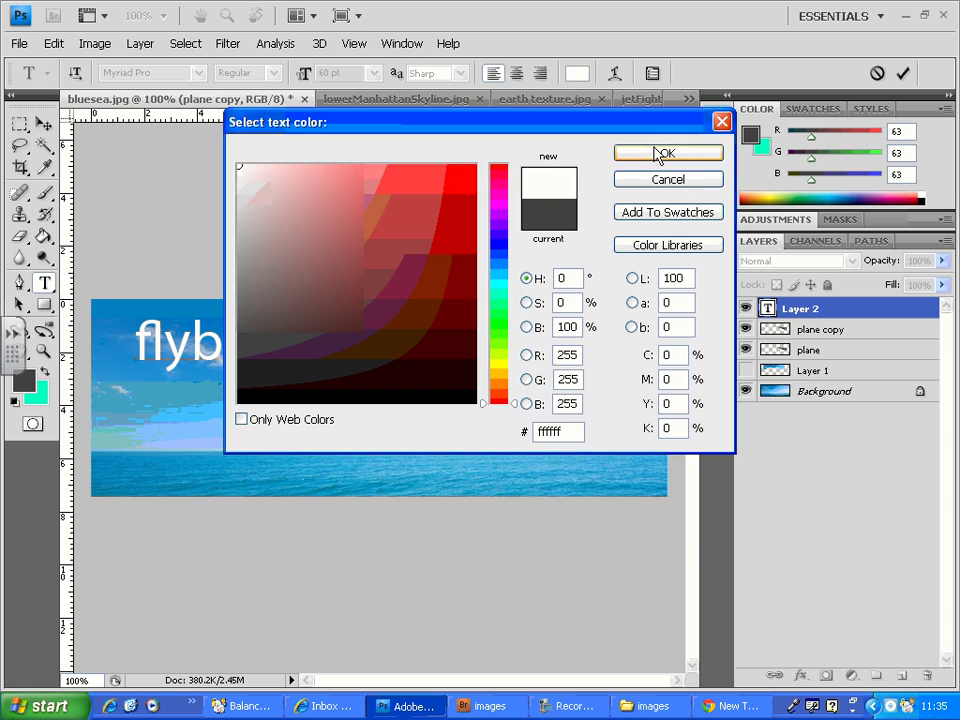
click(668, 153)
click(42, 127)
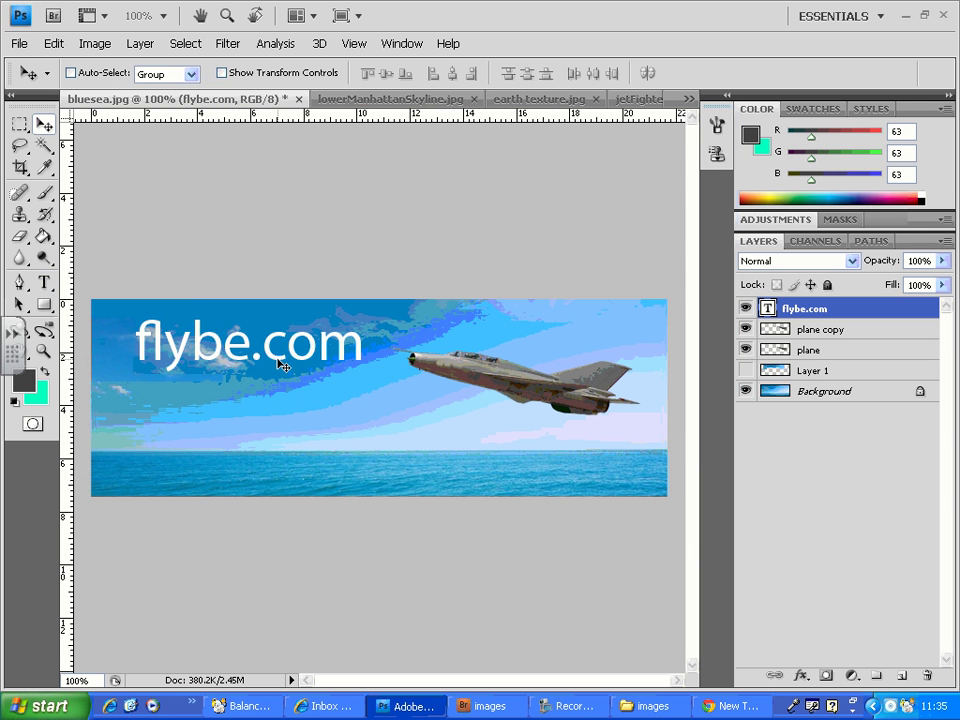
Step: Drag flybe.com to the banner's top-left corner and view the banner in Full Screen Mode
drag(283, 366, 238, 355)
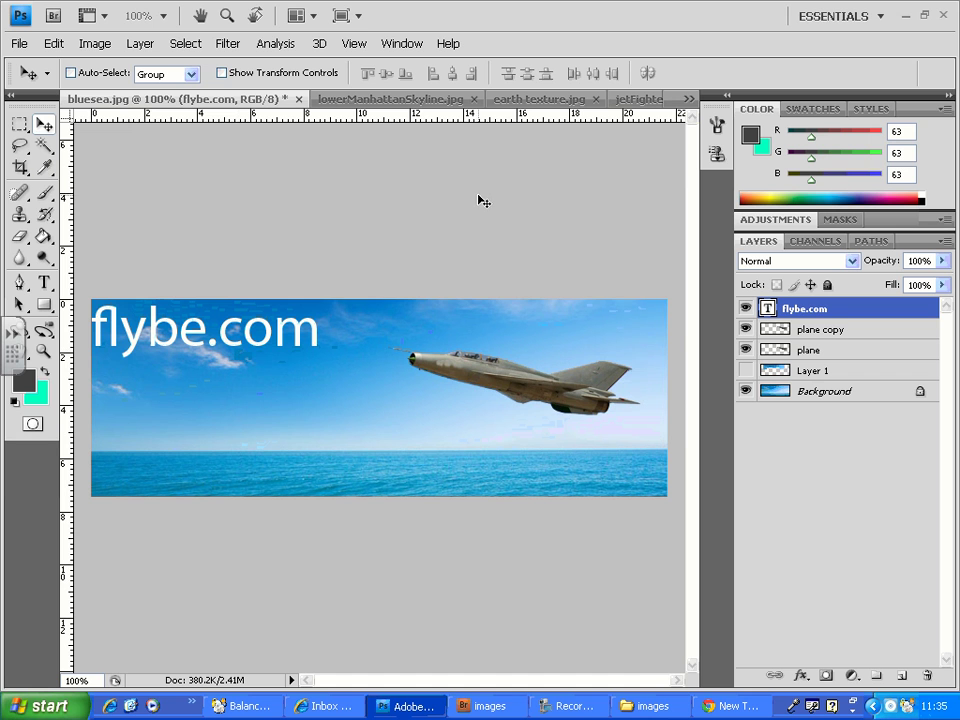
key(f)
key(f)
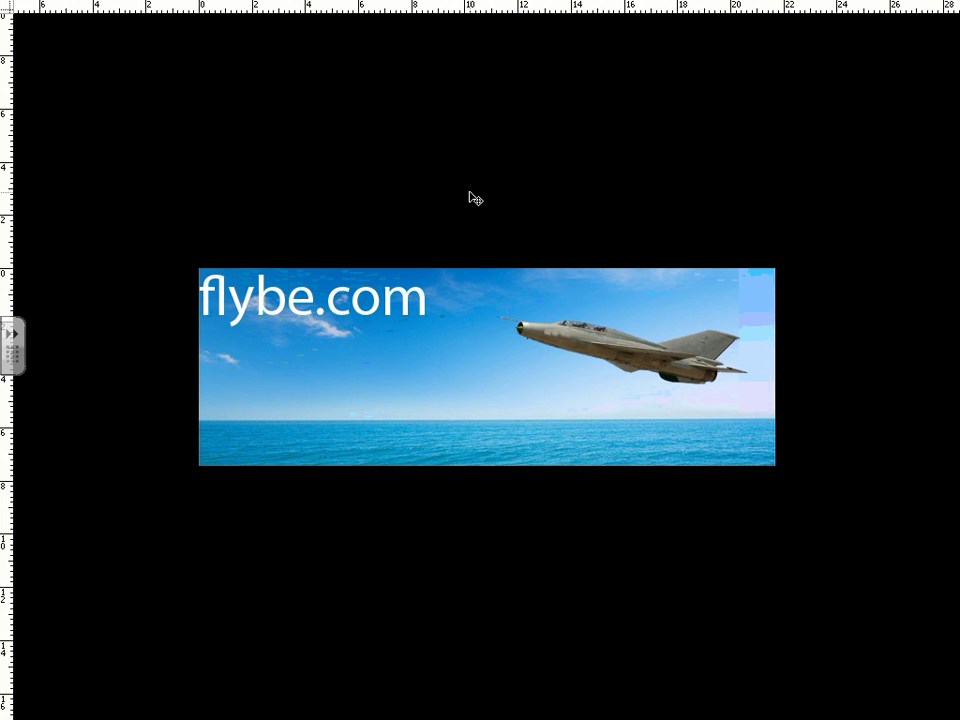